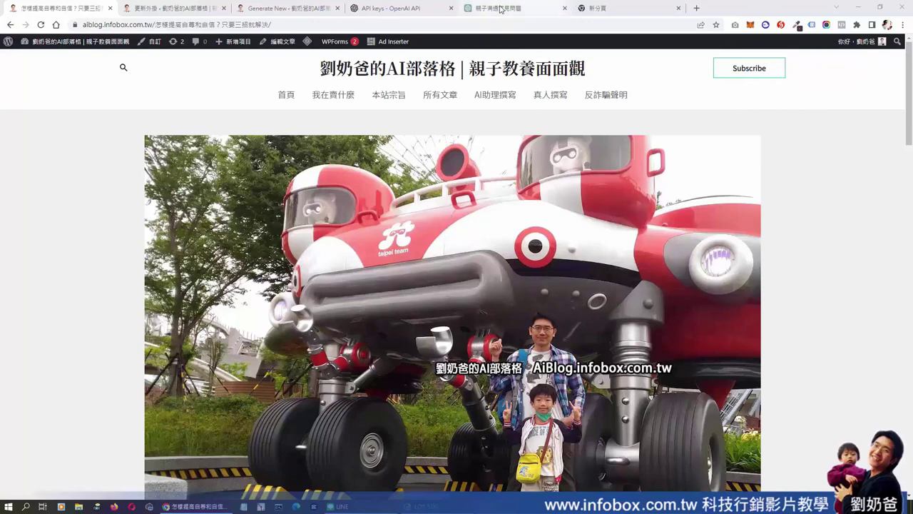
Switch to the ChatGPT parent-child communication chat and copy the first five questions from its answer.
scroll(528, 282, down, 3)
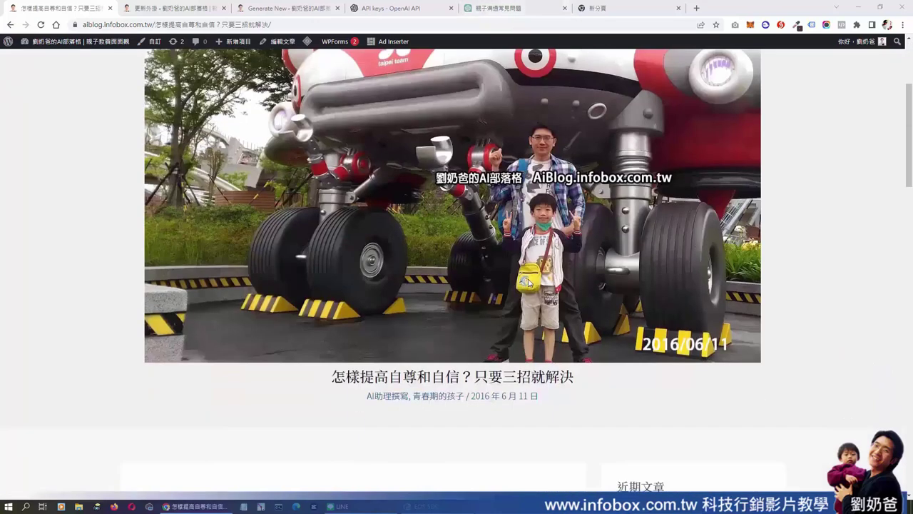
click(514, 12)
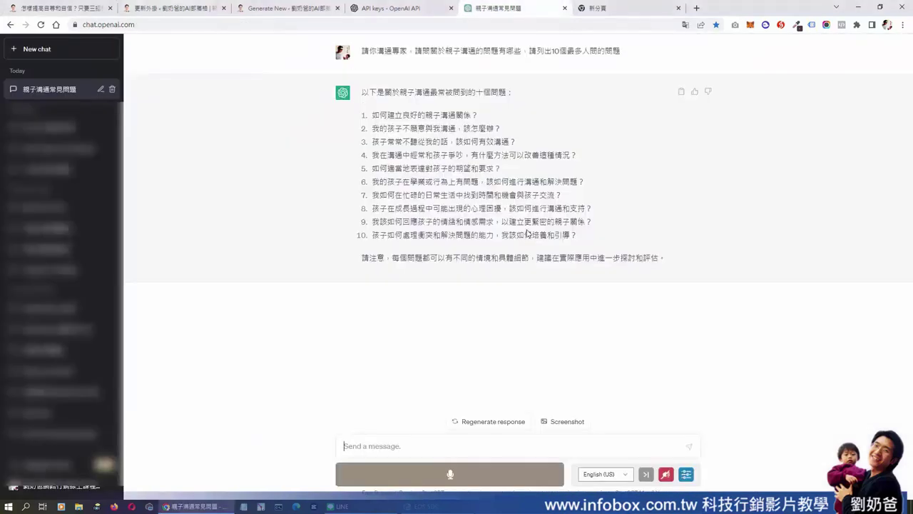
drag(415, 50, 628, 58)
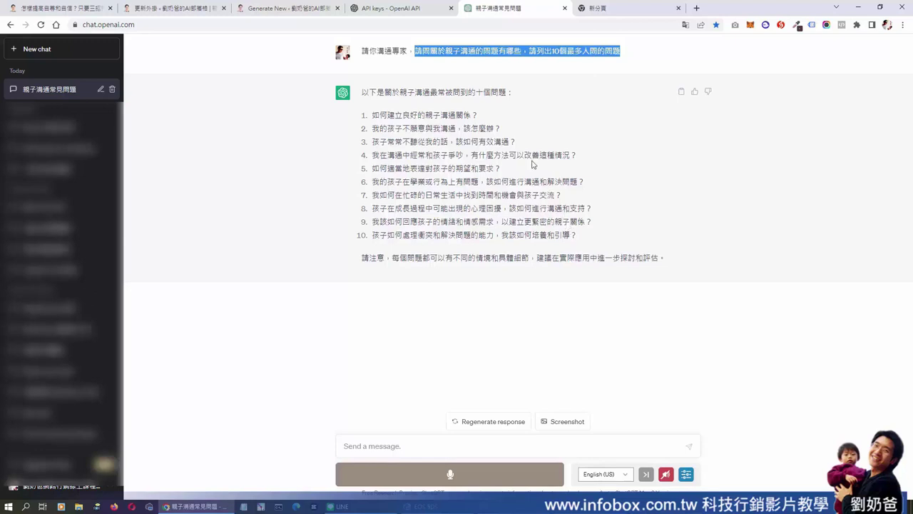
drag(516, 169, 386, 127)
right_click(391, 134)
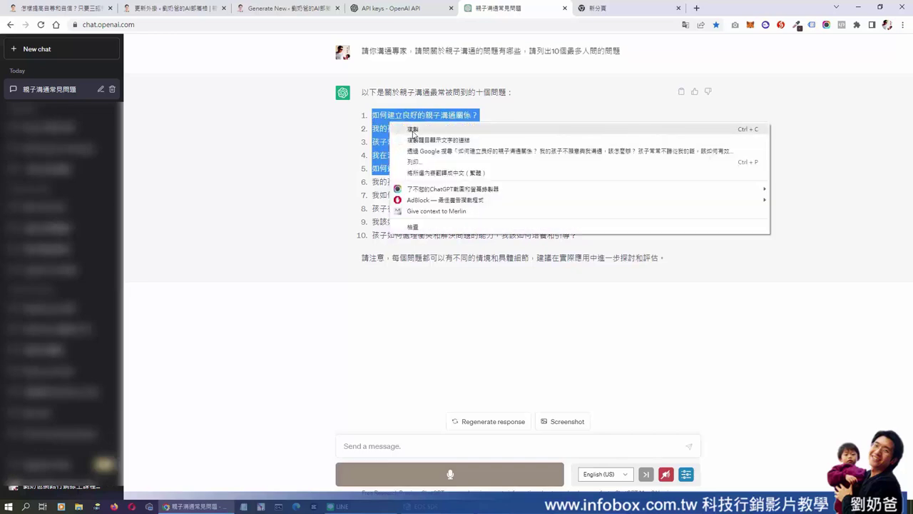
click(413, 132)
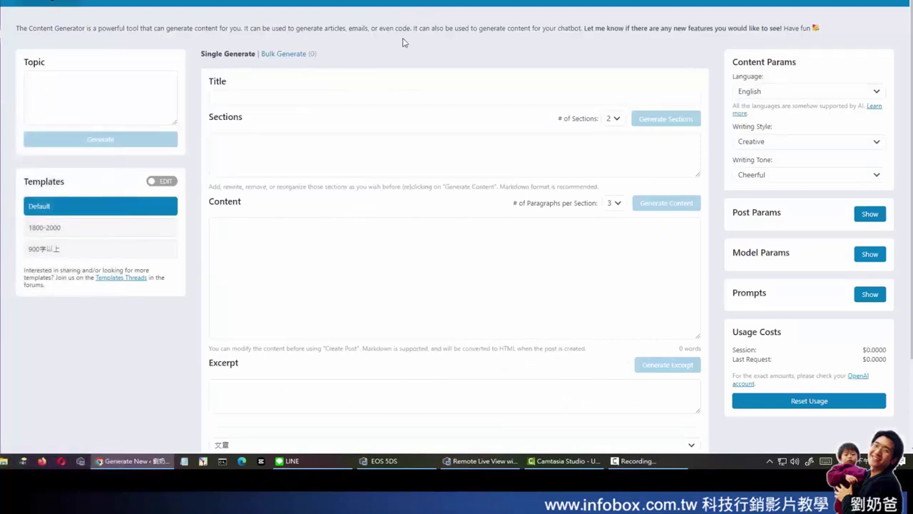
Translate the WordPress AI Engine content generator page into Traditional Chinese and activate the title field for a single article.
right_click(344, 53)
click(410, 185)
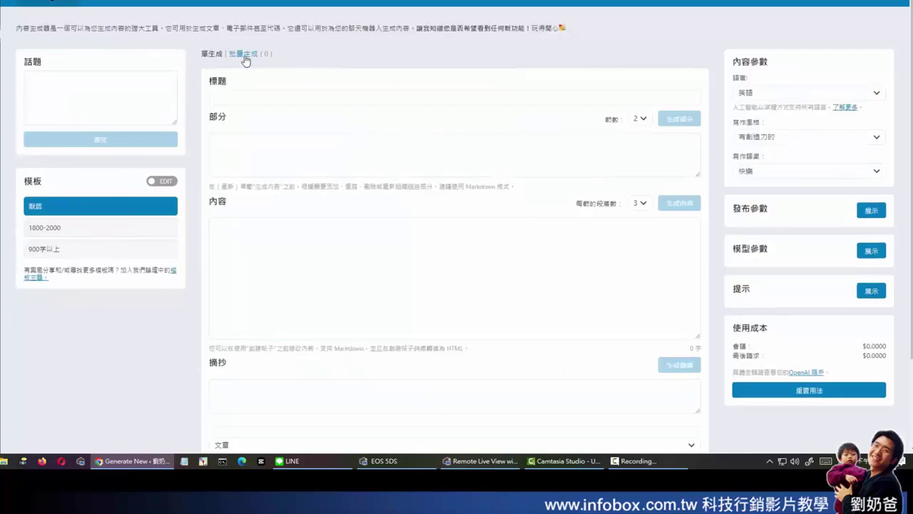
click(234, 98)
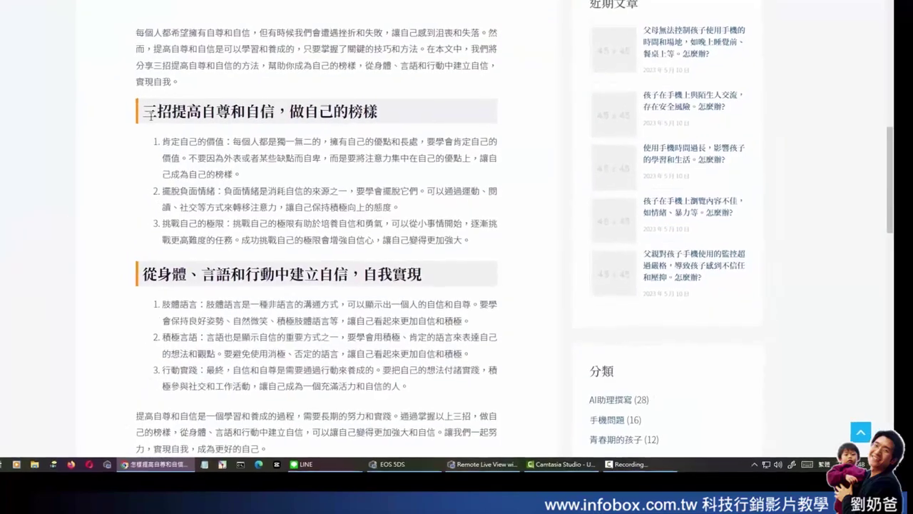
Examine the published blog article's two section headings and the numbered points under the first heading.
drag(151, 114, 378, 111)
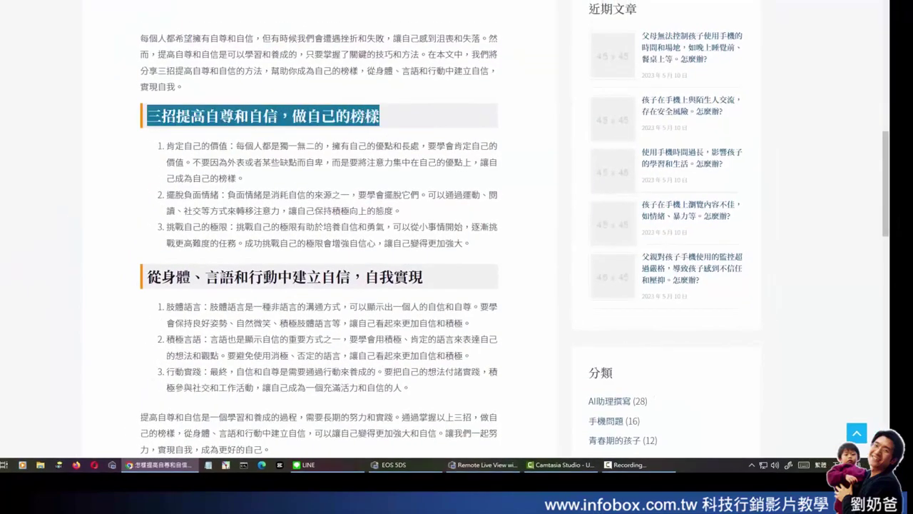
drag(147, 280, 423, 278)
scroll(411, 225, down, 1)
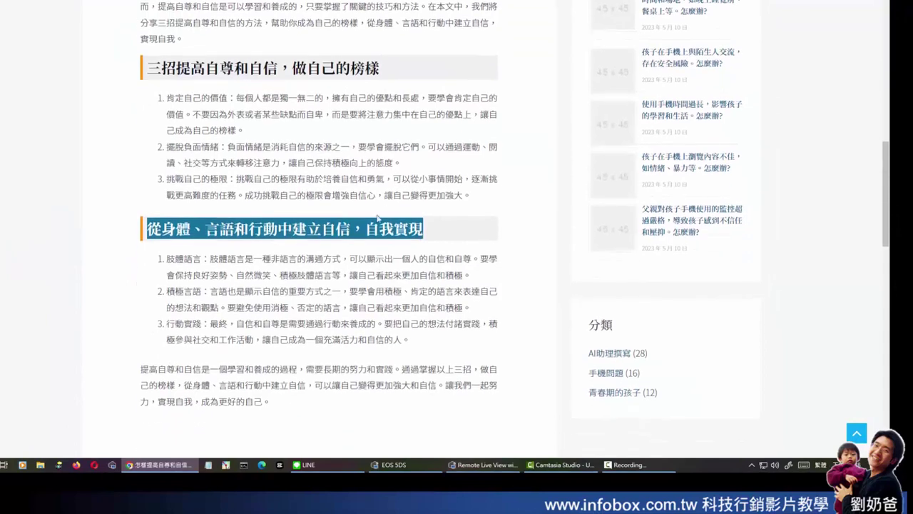
drag(244, 131, 167, 98)
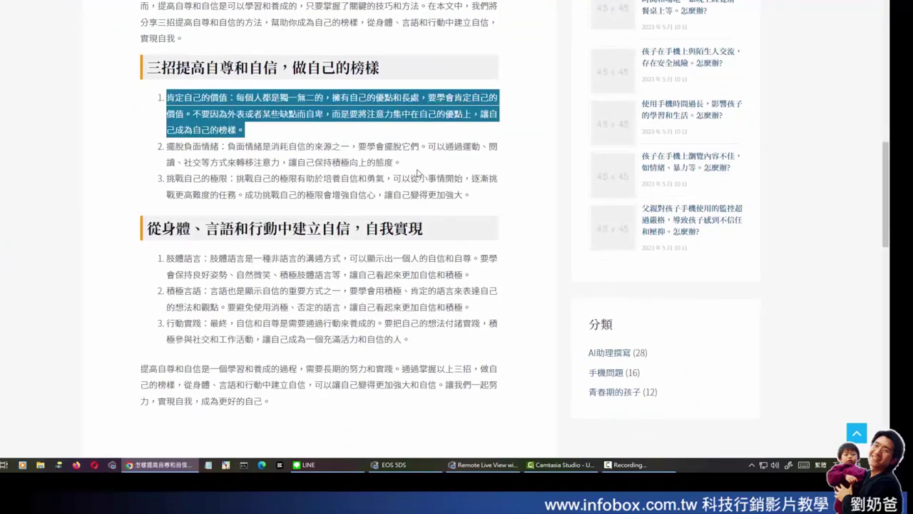
drag(418, 172, 184, 130)
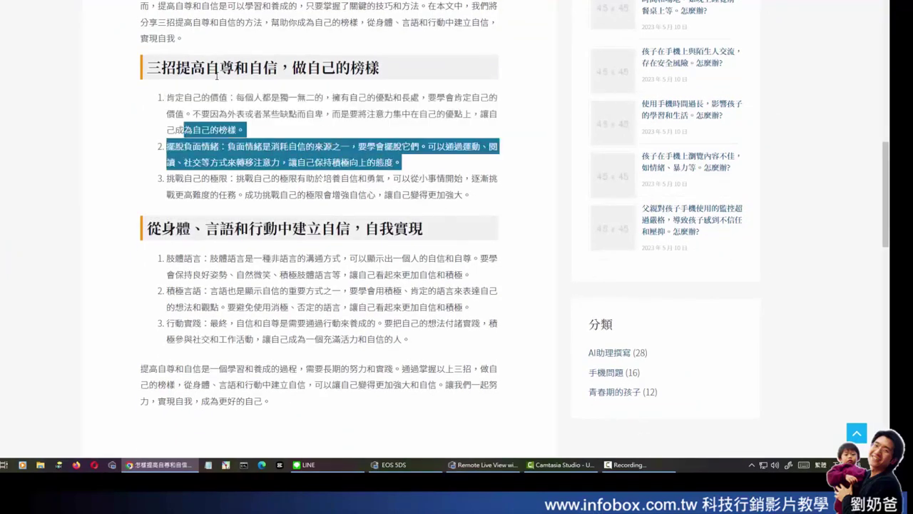
drag(147, 67, 377, 89)
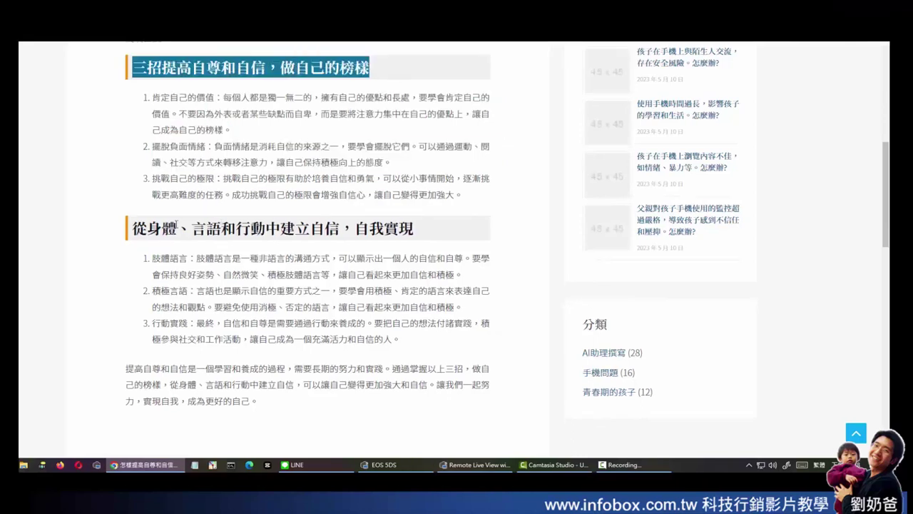
drag(148, 228, 422, 230)
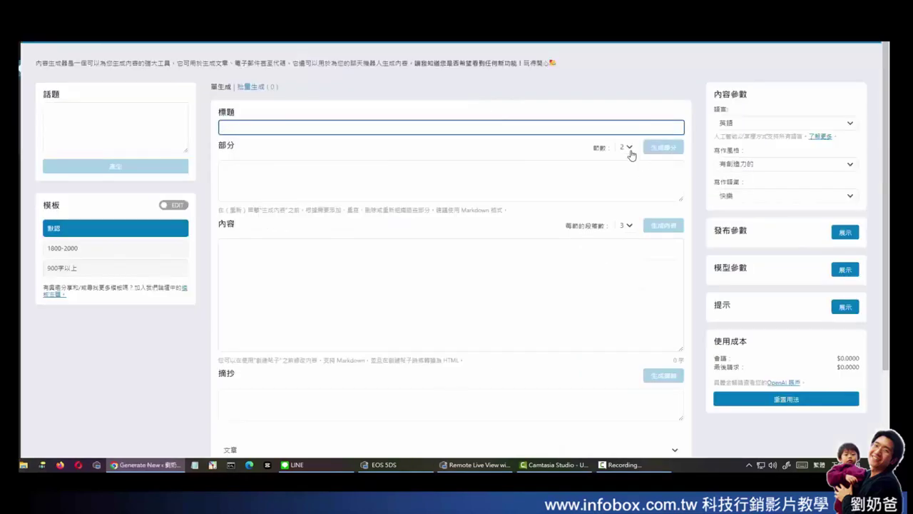
Examine the paragraphs-per-section setting and the excerpt field of the single-article generator.
click(628, 225)
click(627, 226)
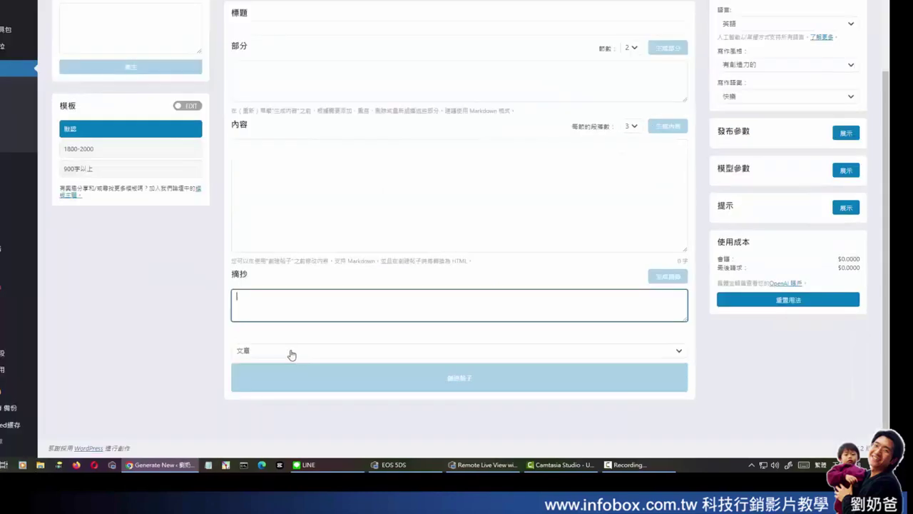
scroll(299, 356, down, 2)
click(307, 306)
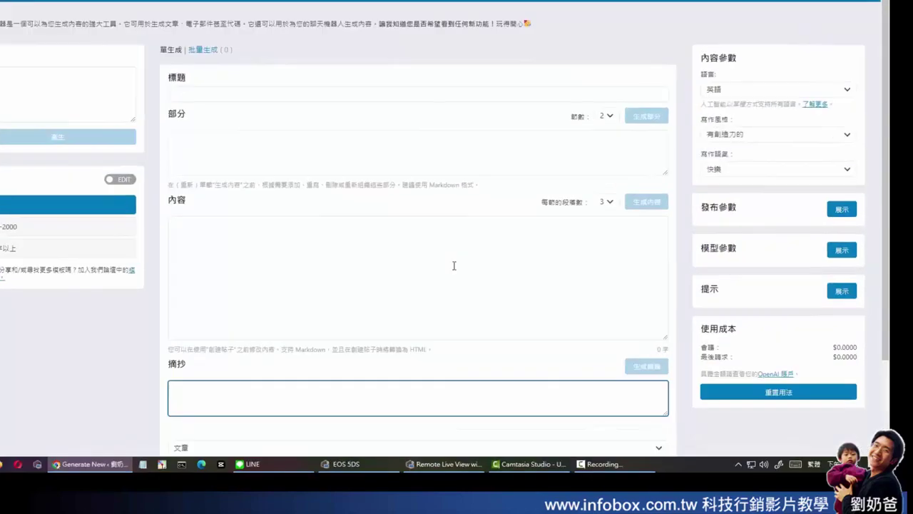
Switch to bulk generation and paste the five copied parent-child communication questions as topics.
click(205, 52)
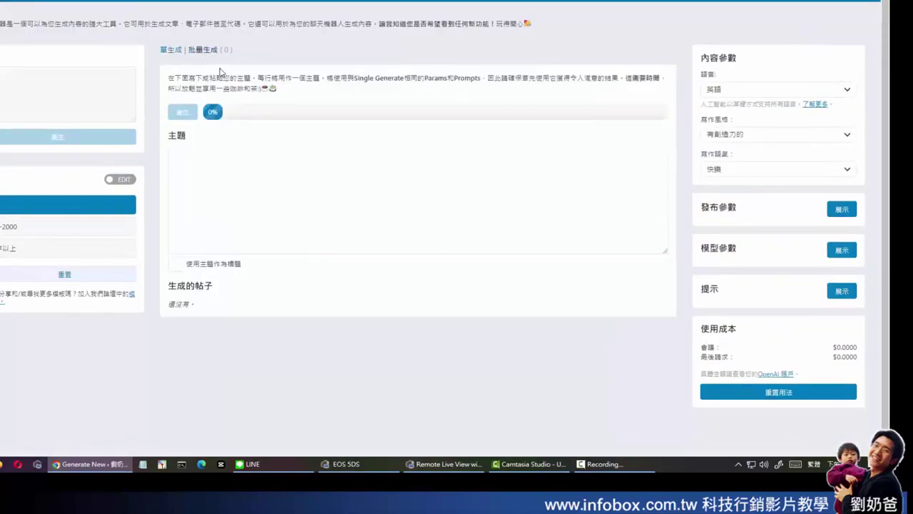
click(185, 167)
right_click(184, 168)
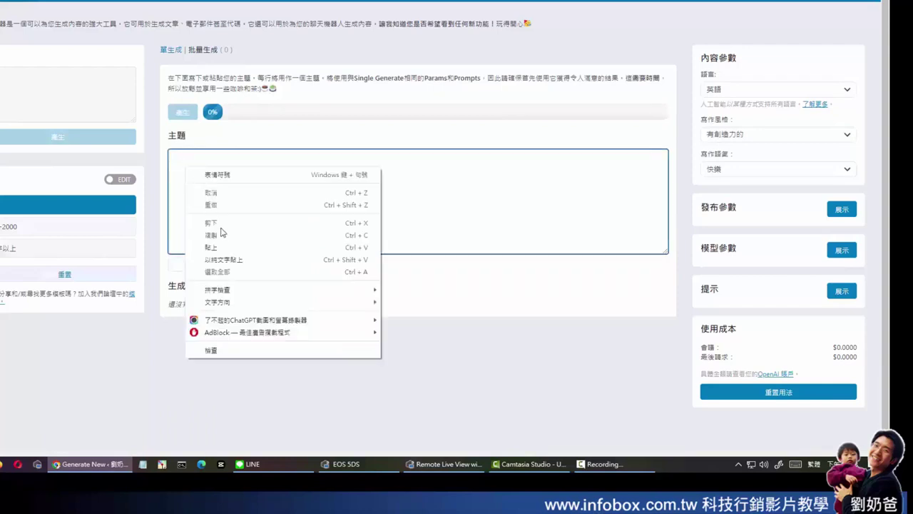
click(218, 249)
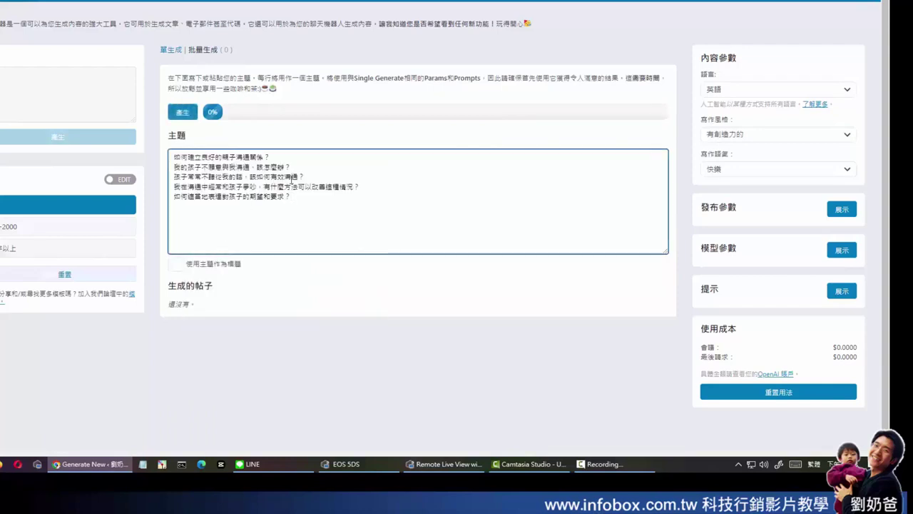
Set the content language to Chinese, the writing style to persuasive and the writing tone to professional.
click(748, 94)
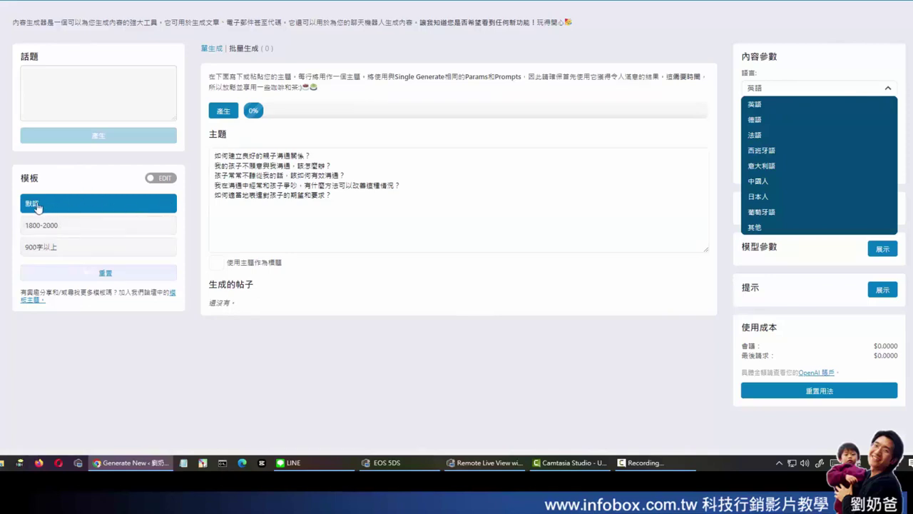
click(765, 103)
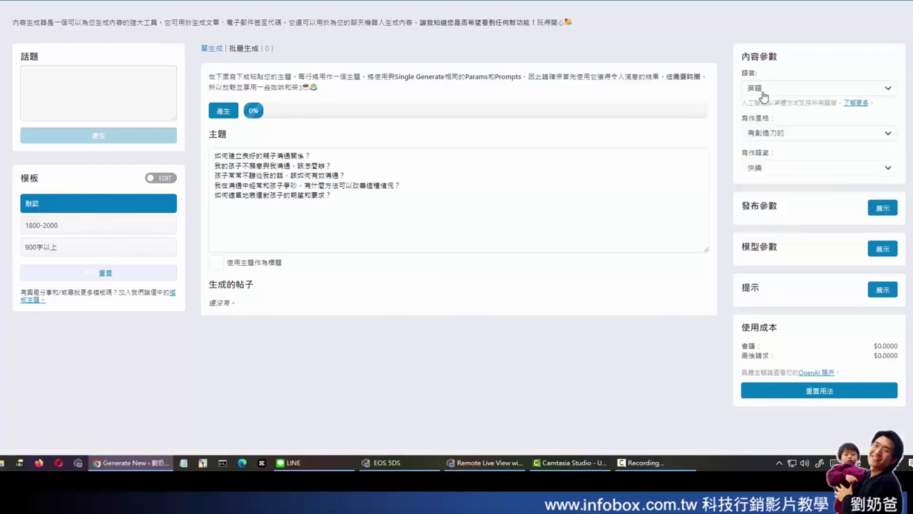
click(785, 92)
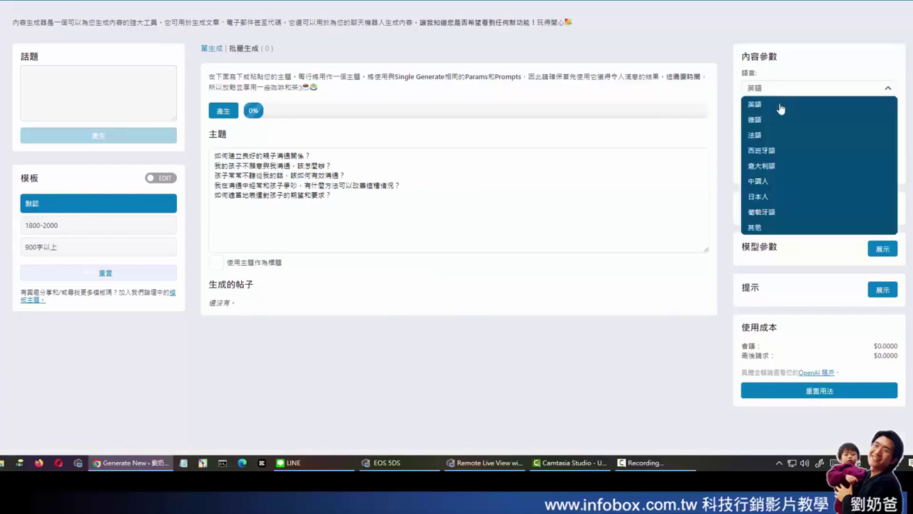
click(777, 182)
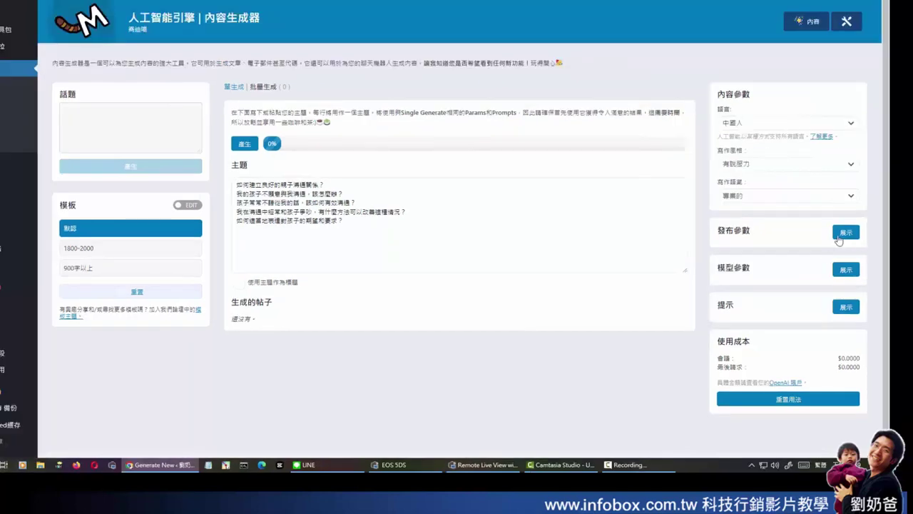
Expand the post and model parameters and review them together with the prompts.
click(839, 235)
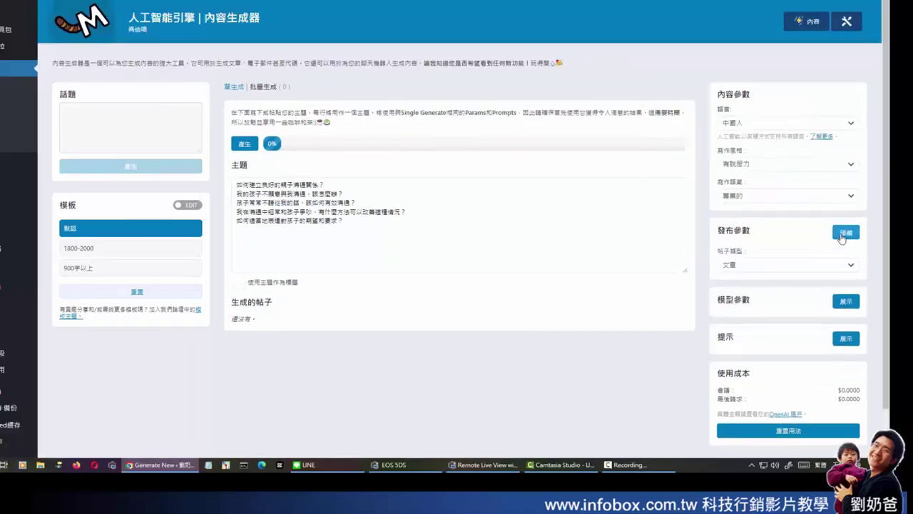
scroll(842, 249, down, 1)
click(847, 258)
scroll(849, 278, down, 1)
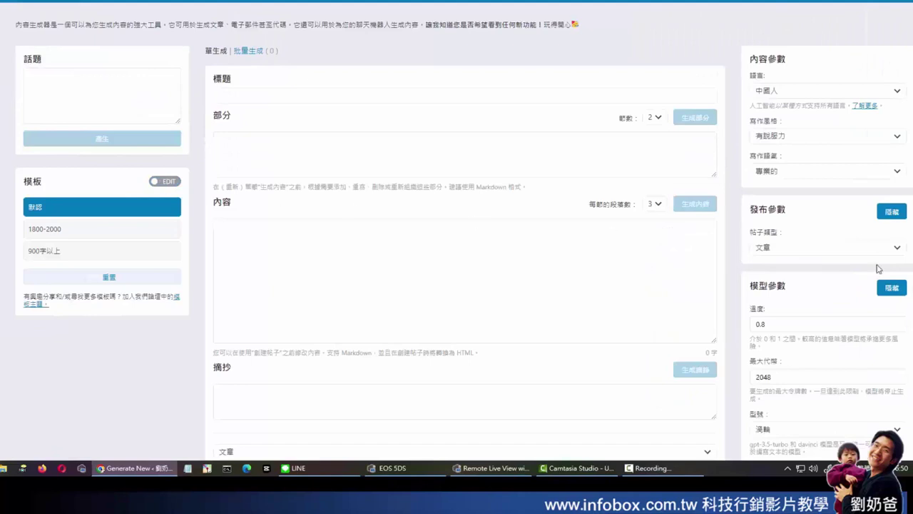
scroll(803, 7, down, 3)
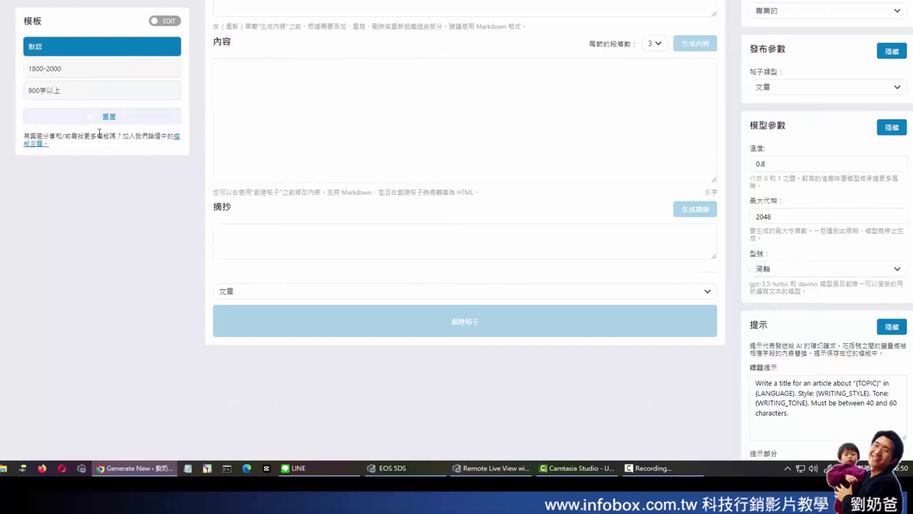
scroll(223, 235, up, 3)
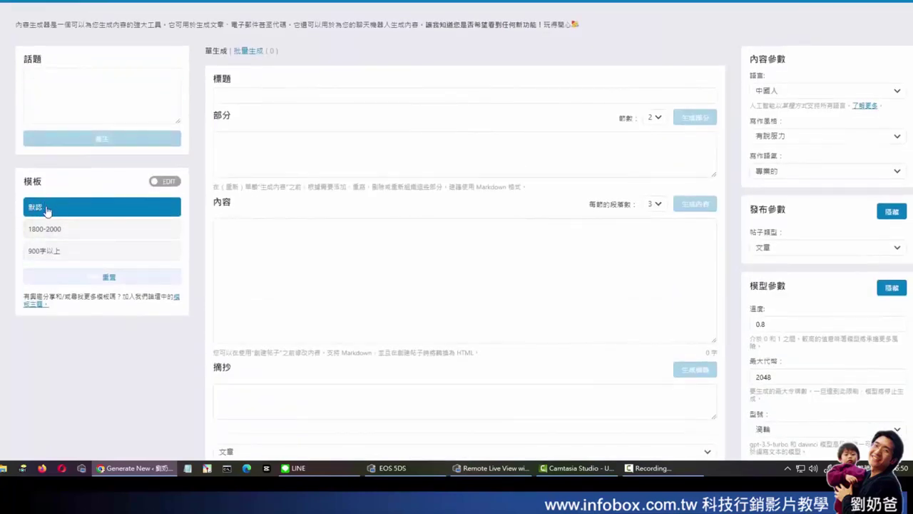
Apply the 1800-2000 template and look through its parameters.
click(57, 233)
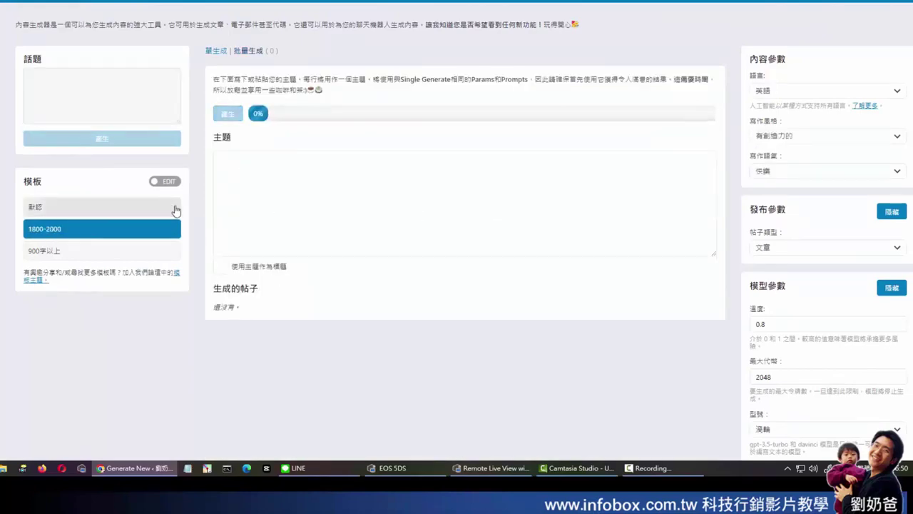
scroll(471, 251, down, 5)
scroll(471, 250, up, 5)
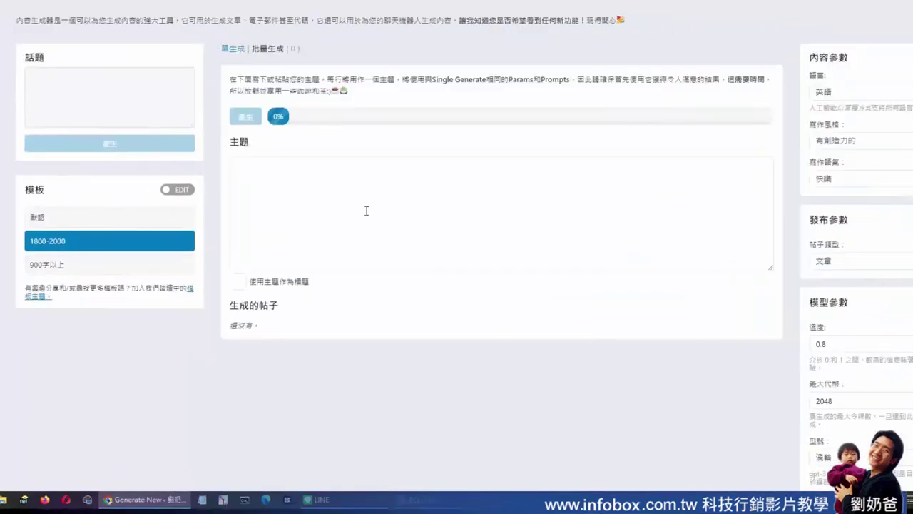
Compare the 1800-2000 template with the 900字以上 template and check the latter's number of sections.
click(97, 226)
click(97, 241)
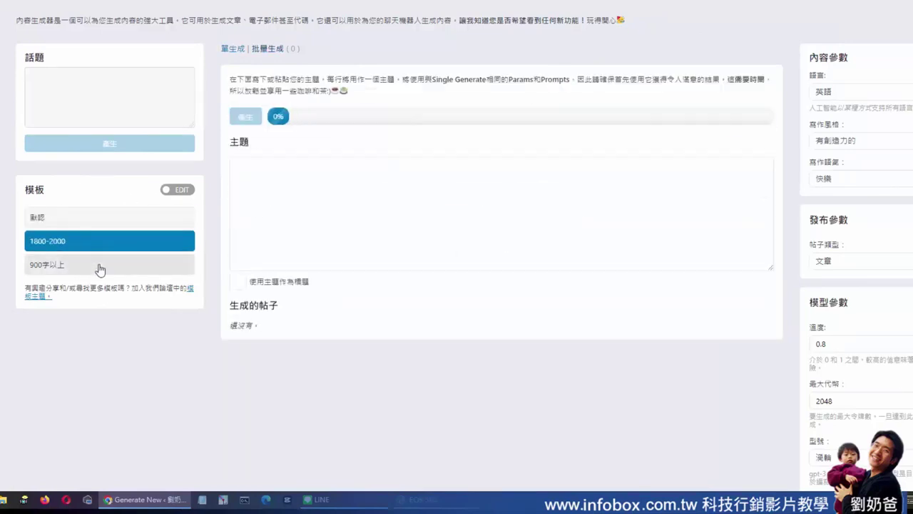
click(99, 266)
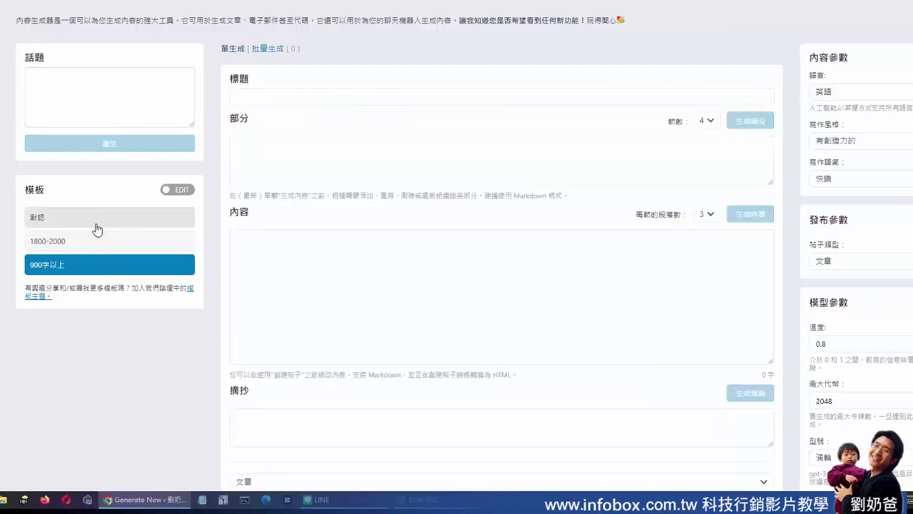
click(693, 121)
click(697, 123)
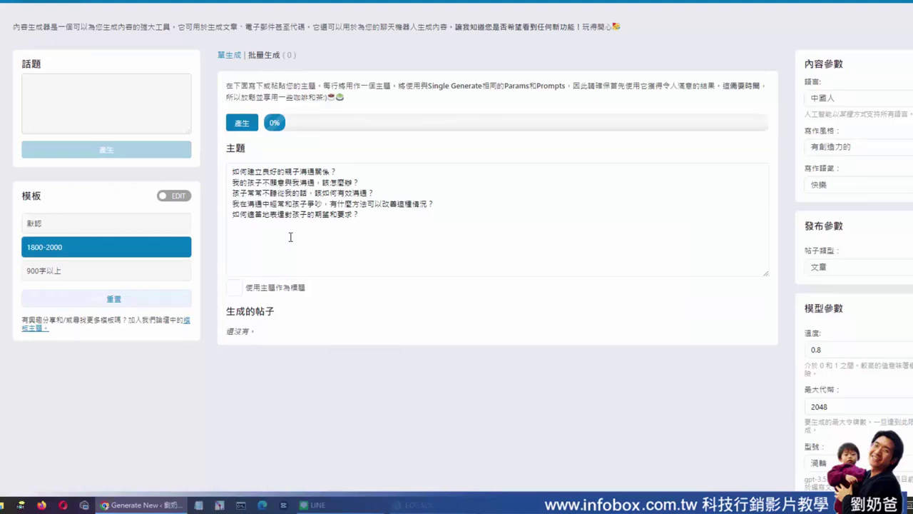
Generate posts in bulk from the five topics, continuing past the errors, and open the first generated post for editing.
click(241, 123)
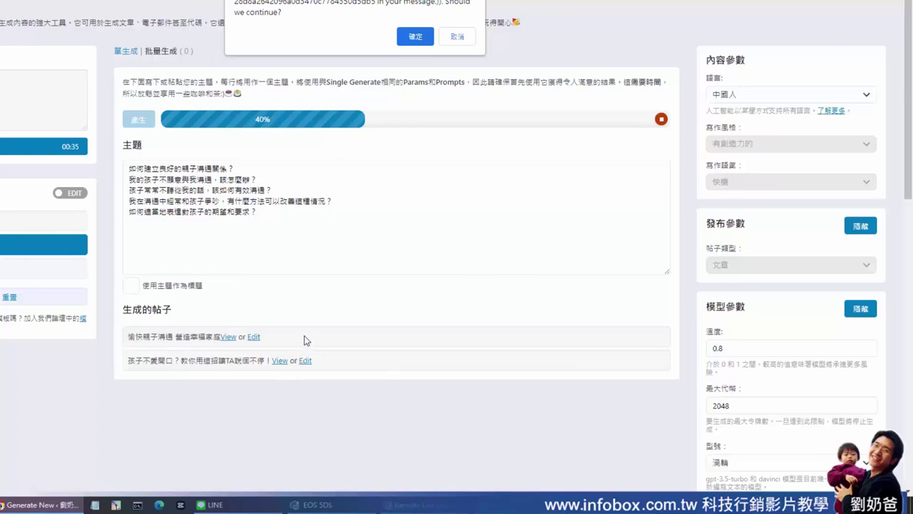
click(419, 41)
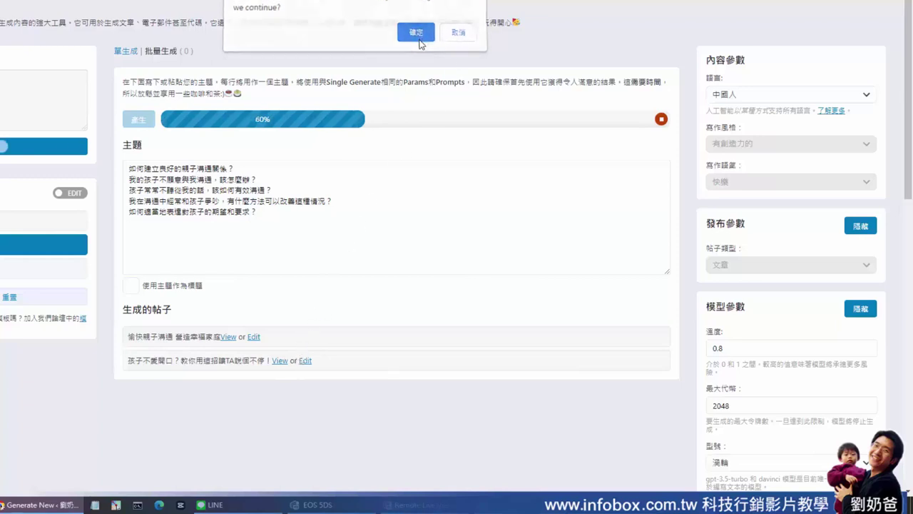
click(420, 41)
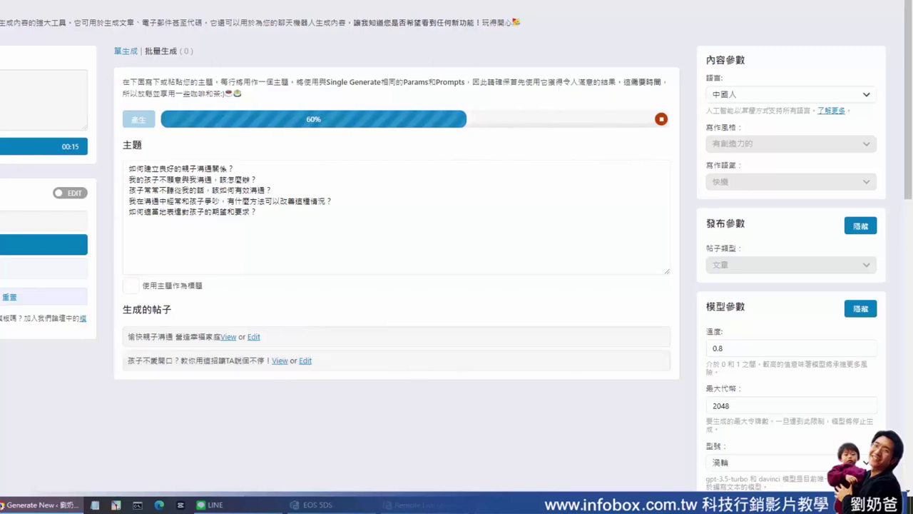
click(254, 338)
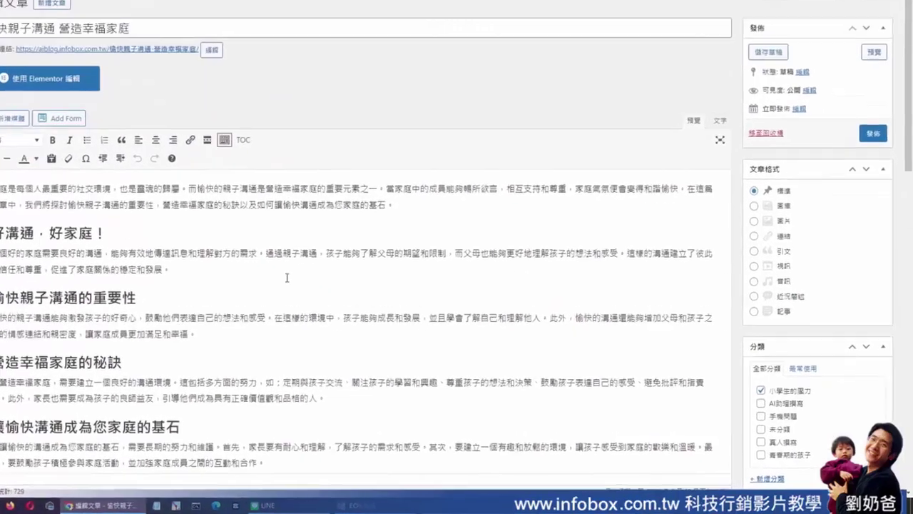
Preview the generated post 愉快親子溝通 營造幸福家庭 and examine its outline list and section headings.
scroll(321, 286, down, 5)
scroll(321, 286, up, 5)
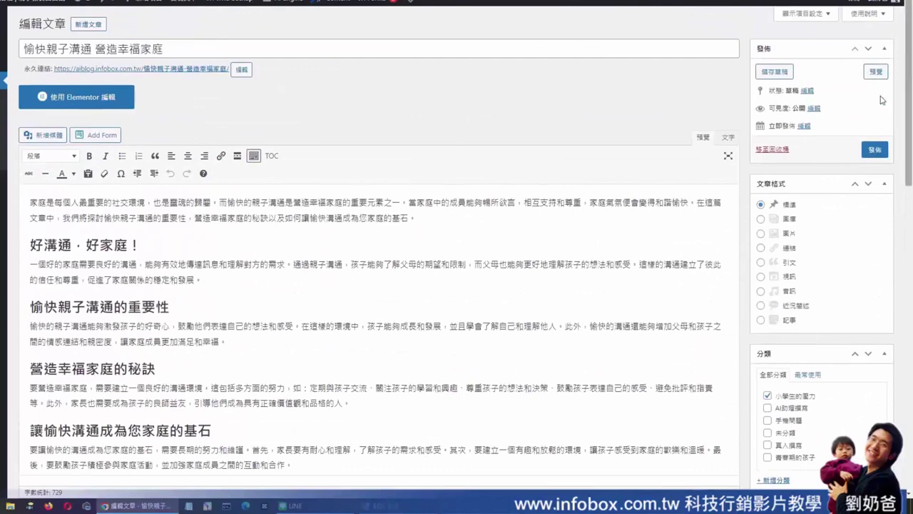
click(874, 73)
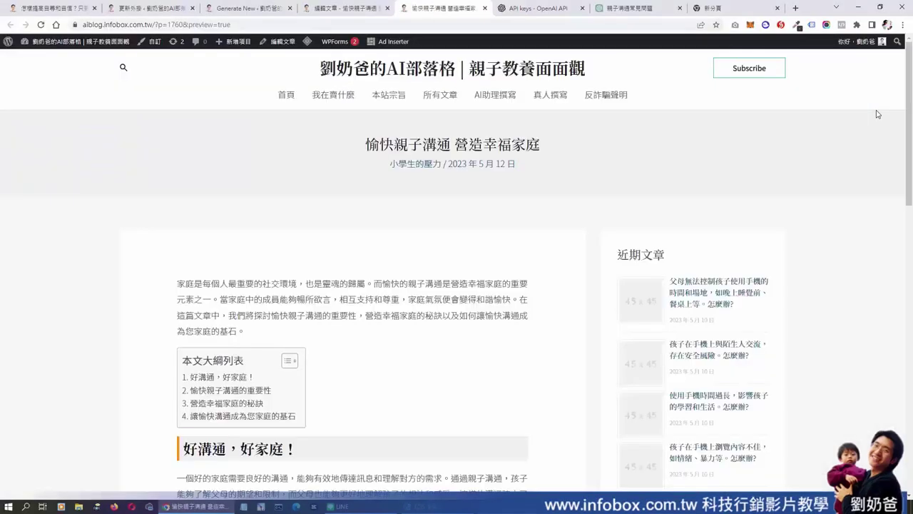
scroll(713, 214, down, 3)
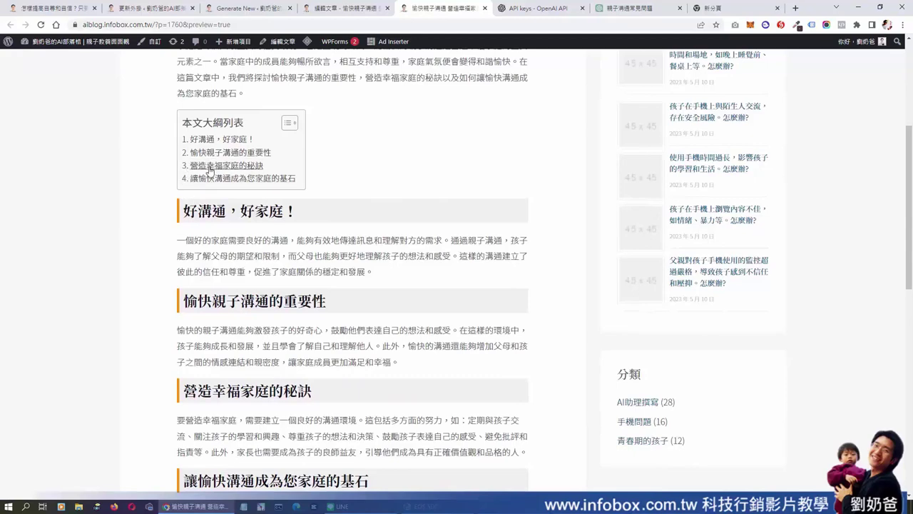
scroll(259, 214, up, 1)
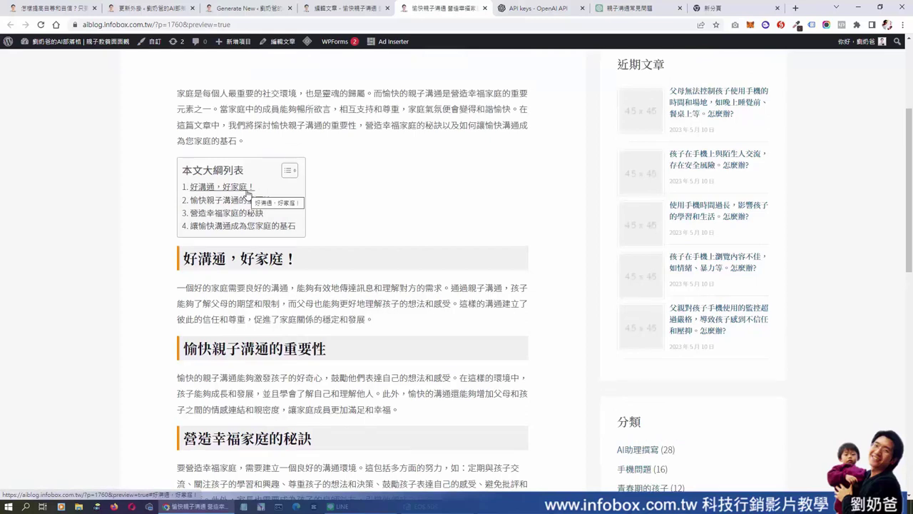
scroll(312, 241, down, 1)
drag(317, 220, 184, 217)
click(505, 301)
scroll(504, 304, up, 2)
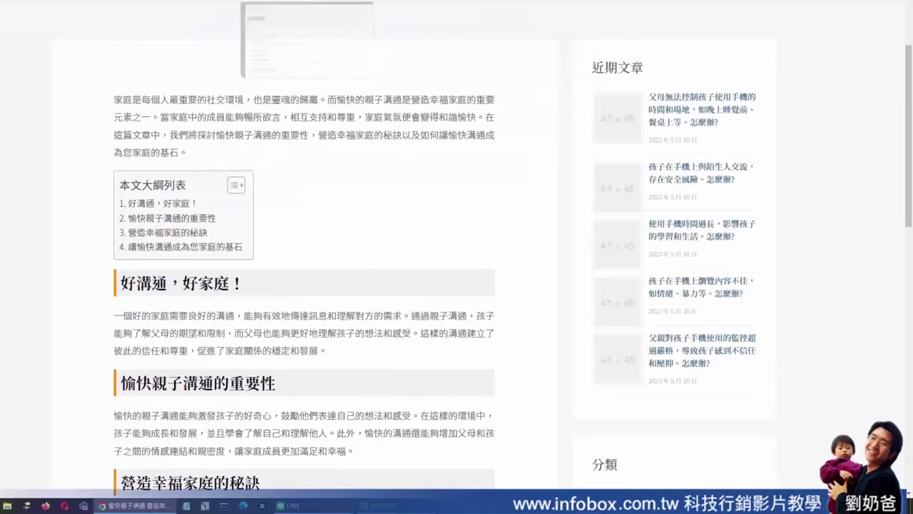
Start setting a featured image for the post and search the free images for 溝通.
click(340, 10)
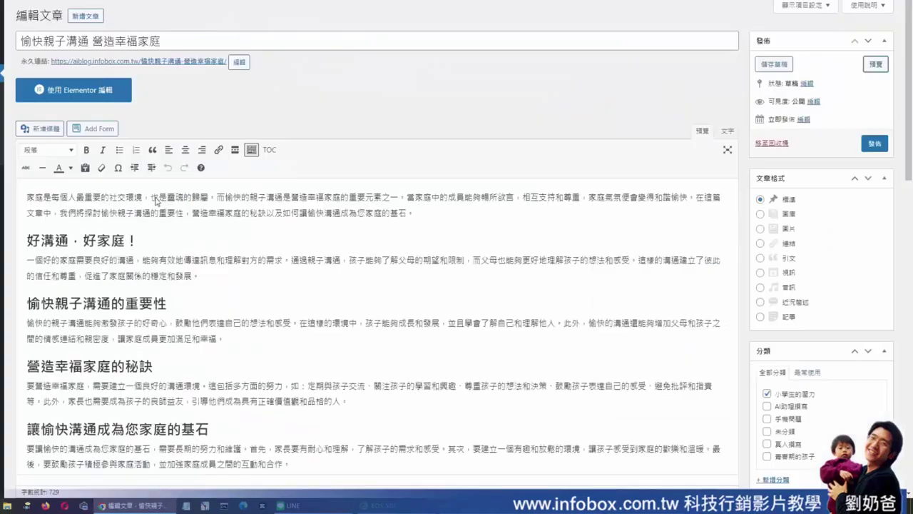
scroll(662, 216, down, 12)
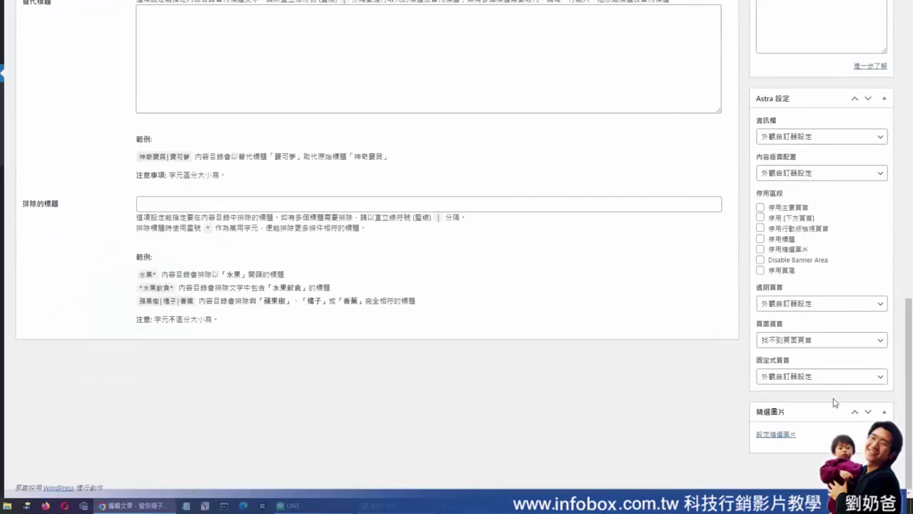
click(782, 433)
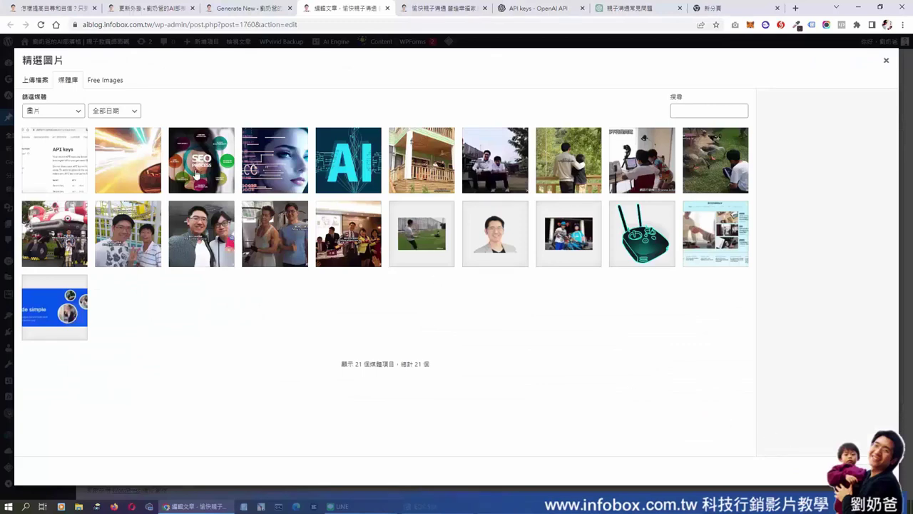
click(107, 80)
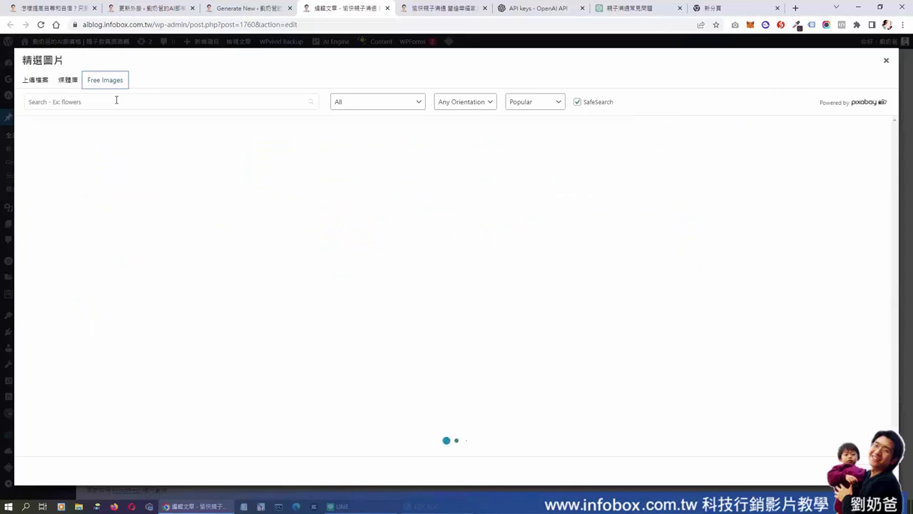
click(117, 100)
text(溝通)
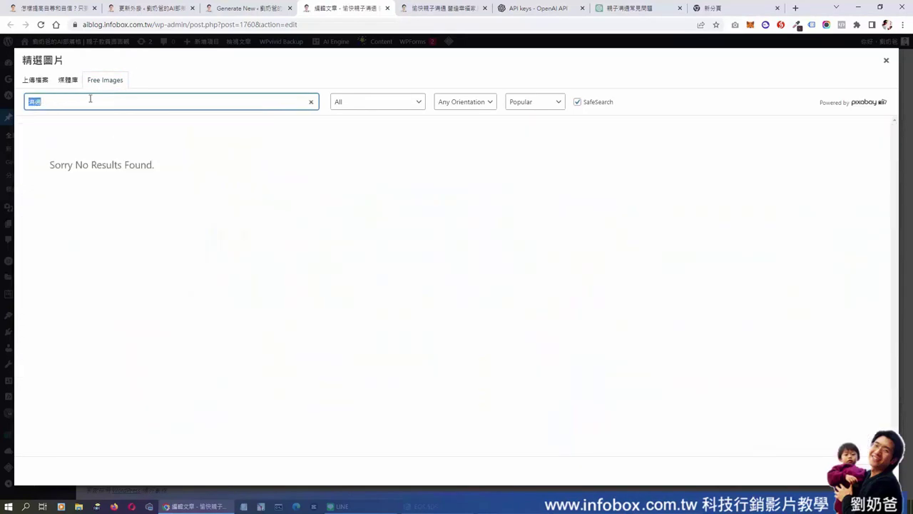
Translate 溝通 into English with Google Translate and copy the translation.
click(713, 8)
click(873, 64)
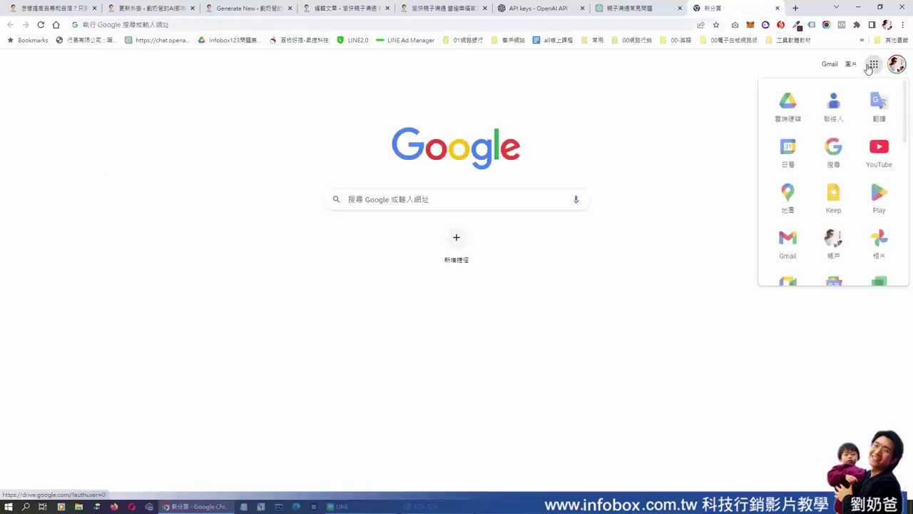
click(882, 107)
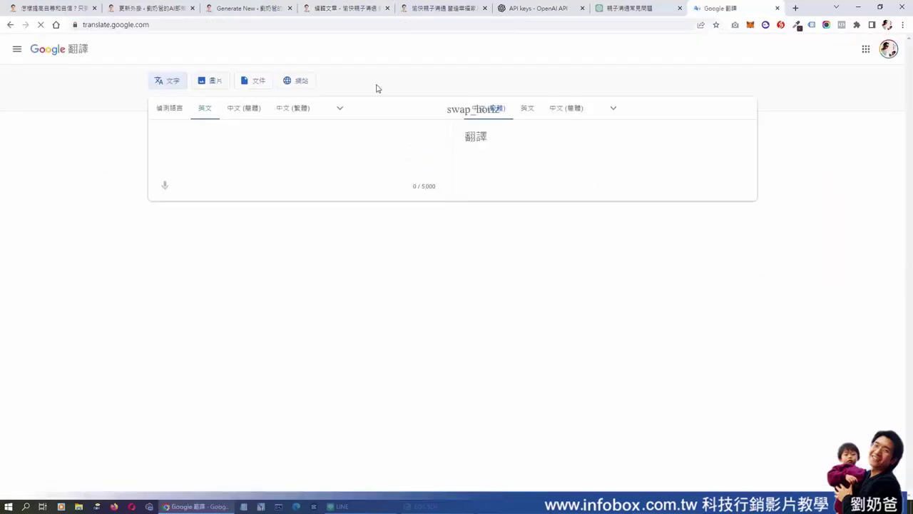
text(溝通)
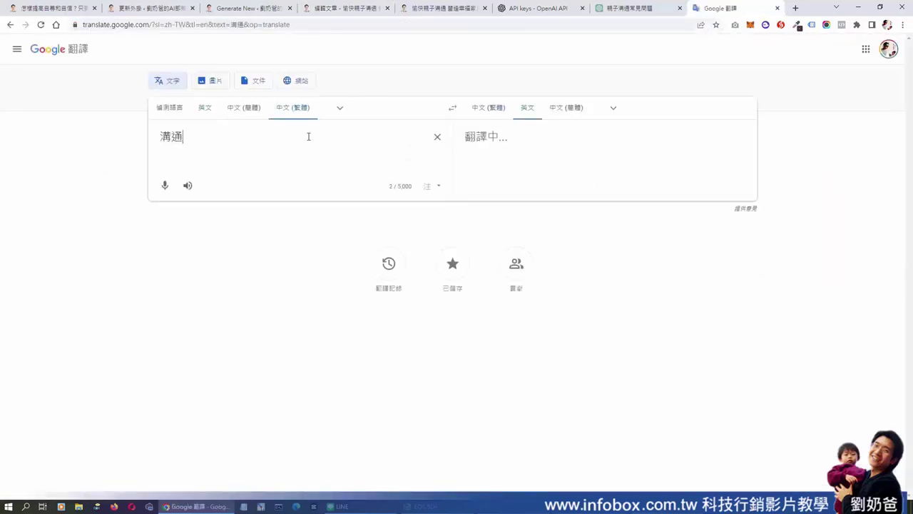
double_click(509, 139)
right_click(511, 139)
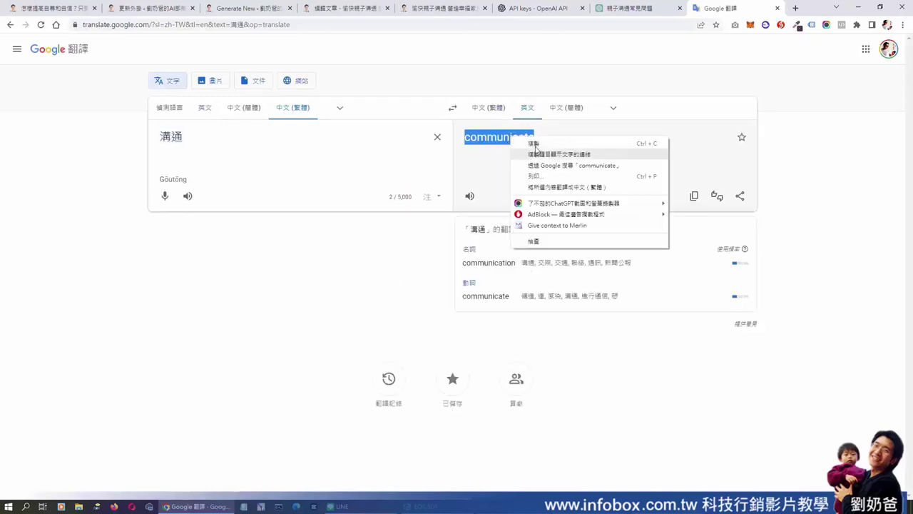
click(536, 148)
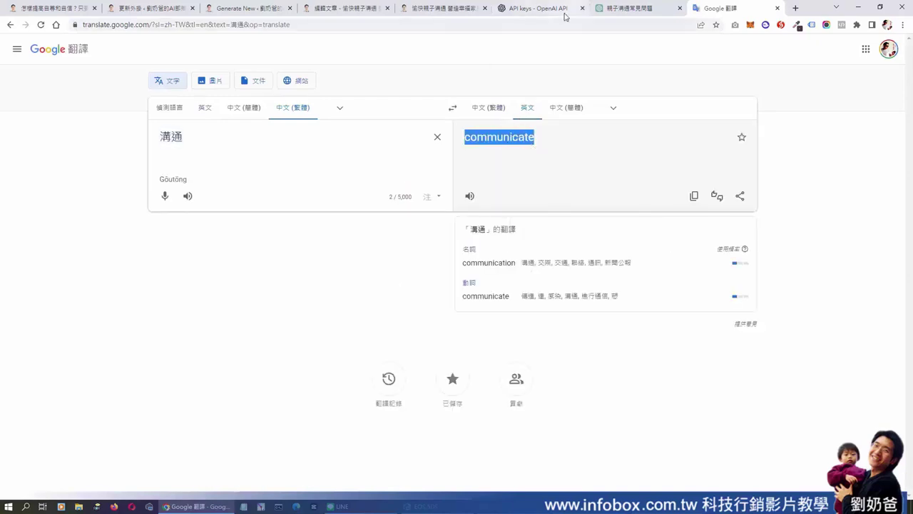
Search the free images for "communicate" and insert the tin-can speaking photo as the post's featured image.
click(344, 8)
right_click(106, 101)
click(127, 176)
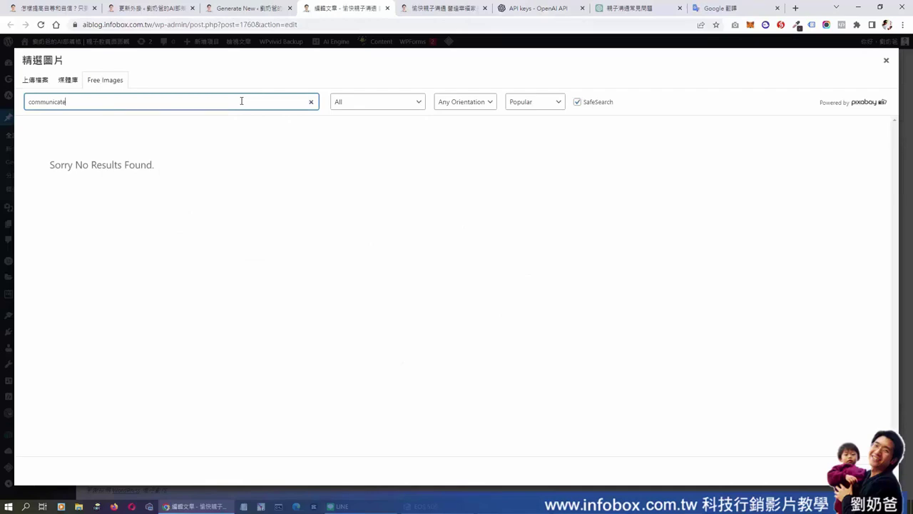
key(Return)
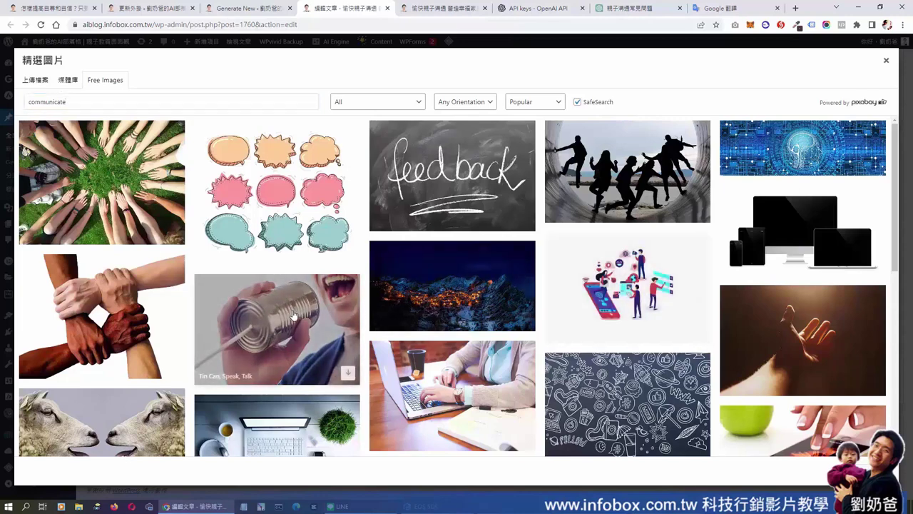
click(307, 324)
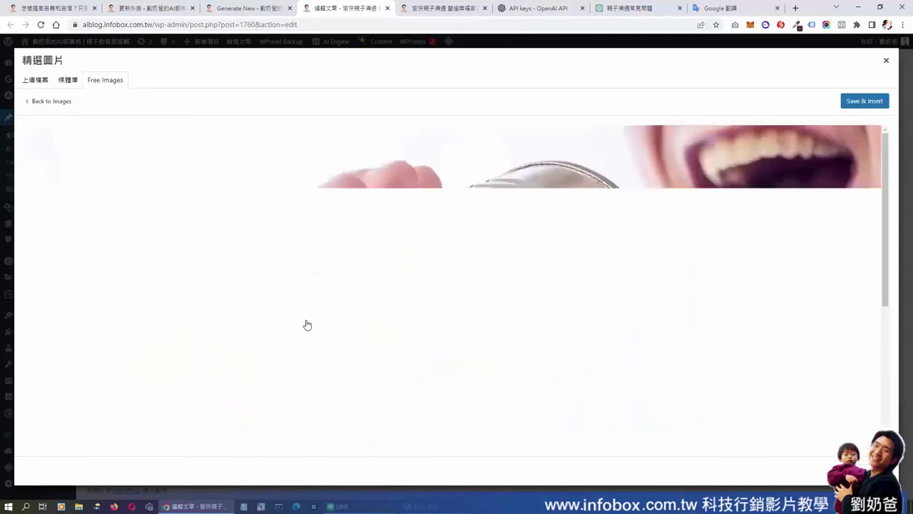
click(872, 107)
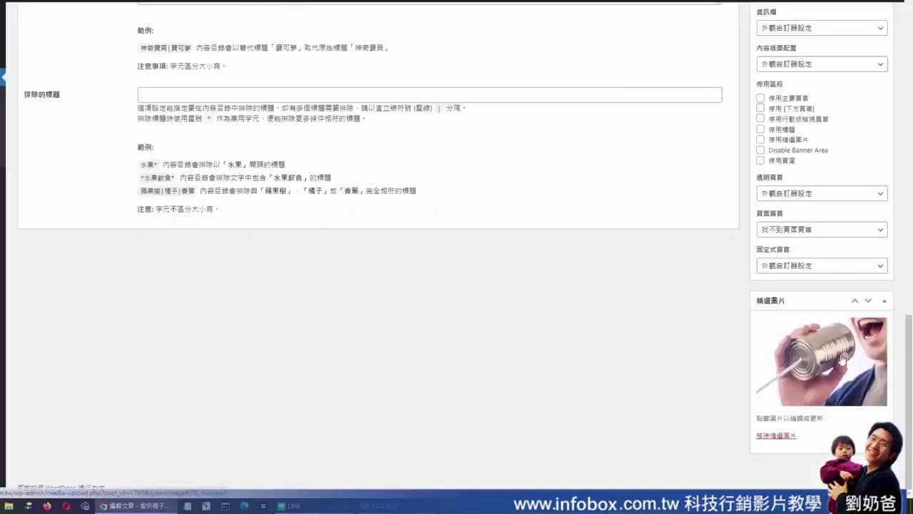
Publish the post and open its published page.
scroll(815, 311, up, 10)
scroll(815, 311, up, 5)
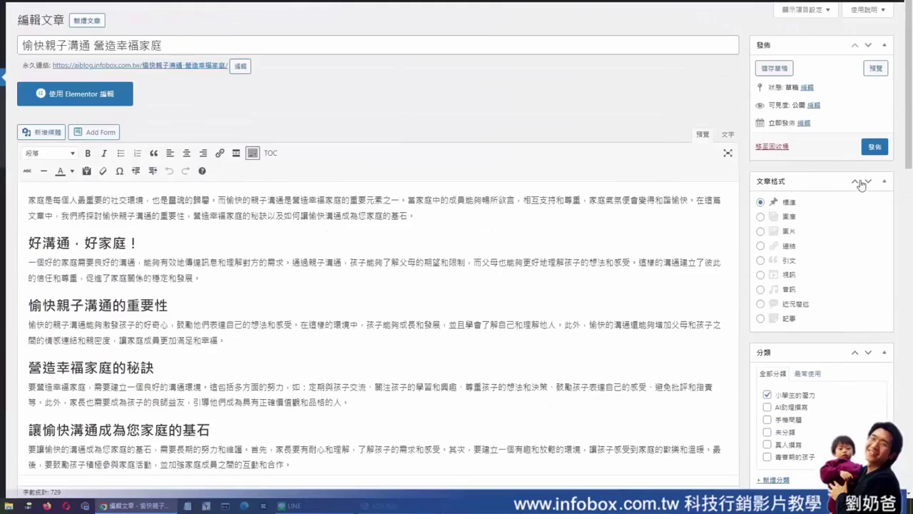
click(873, 147)
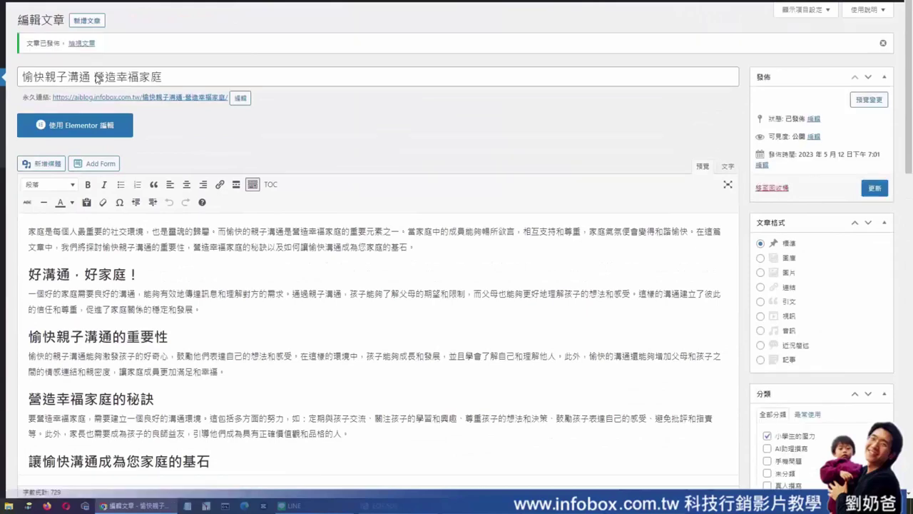
click(81, 43)
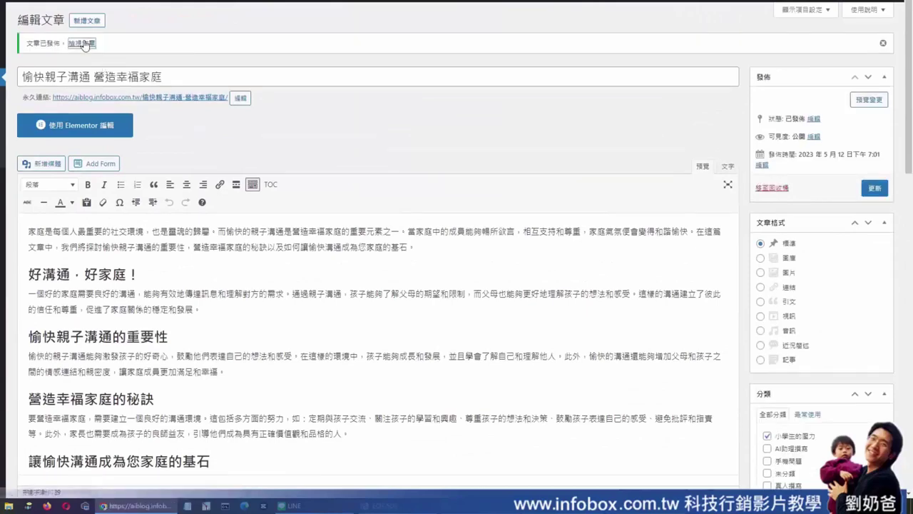
Look over the published post and check its entry and title on the 所有文章 page.
scroll(613, 247, down, 6)
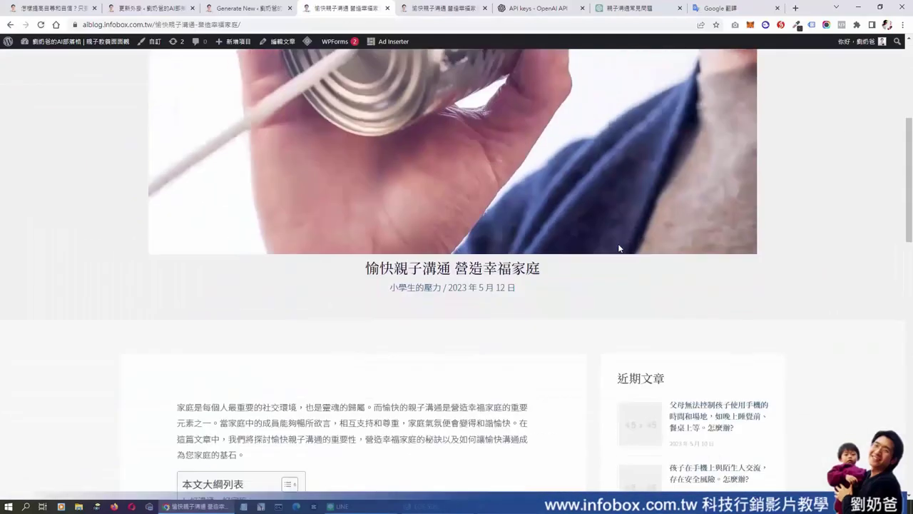
scroll(618, 248, up, 6)
click(445, 98)
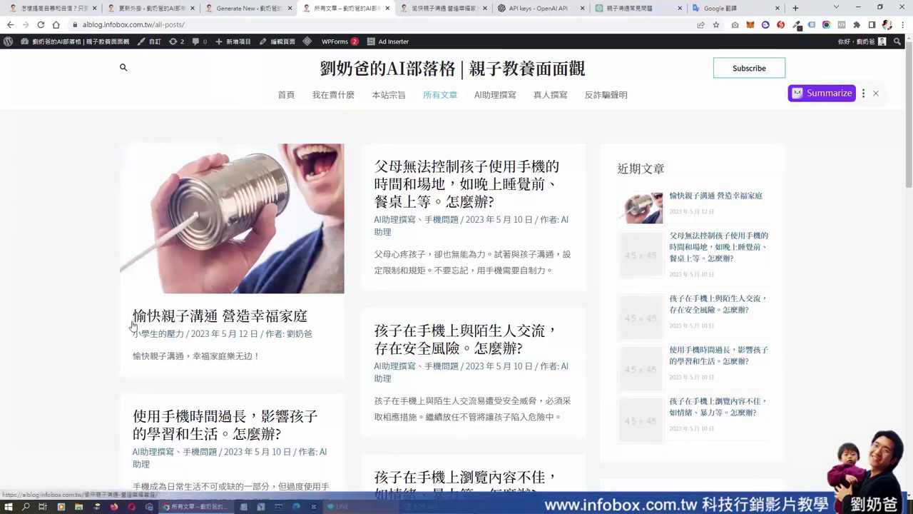
drag(132, 322, 312, 326)
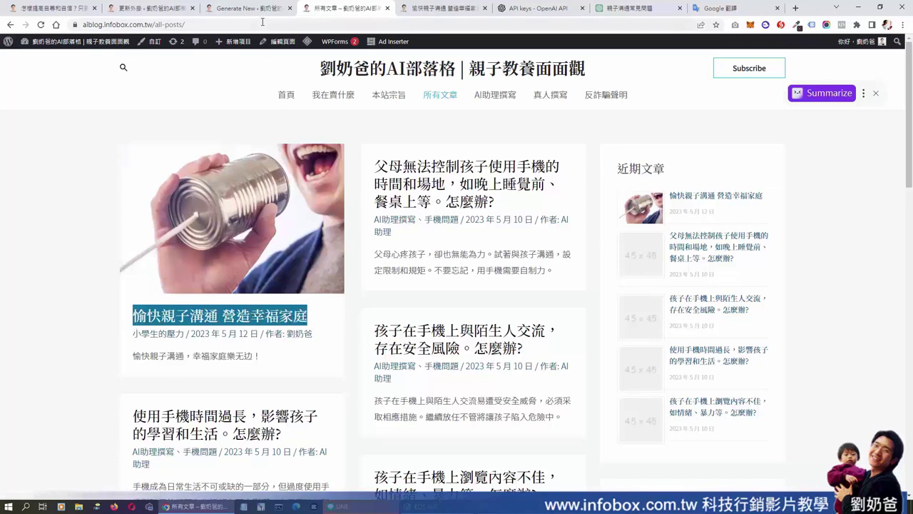
Enable 使用主題作為標題 in the bulk generator so that each topic is used as the post title.
click(247, 8)
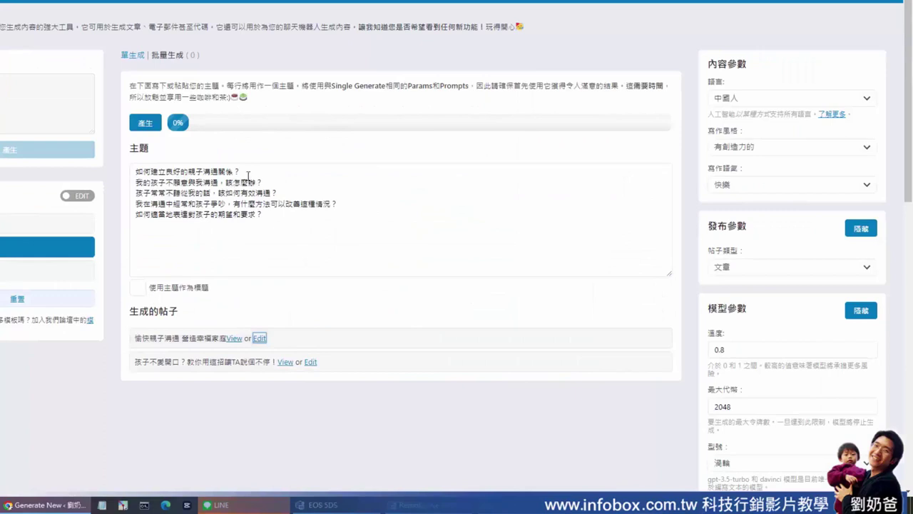
drag(243, 173, 132, 172)
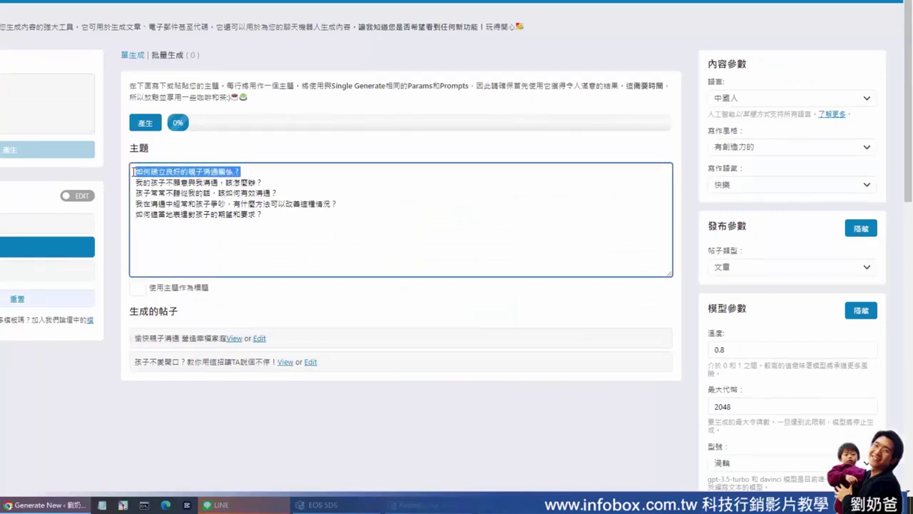
click(137, 289)
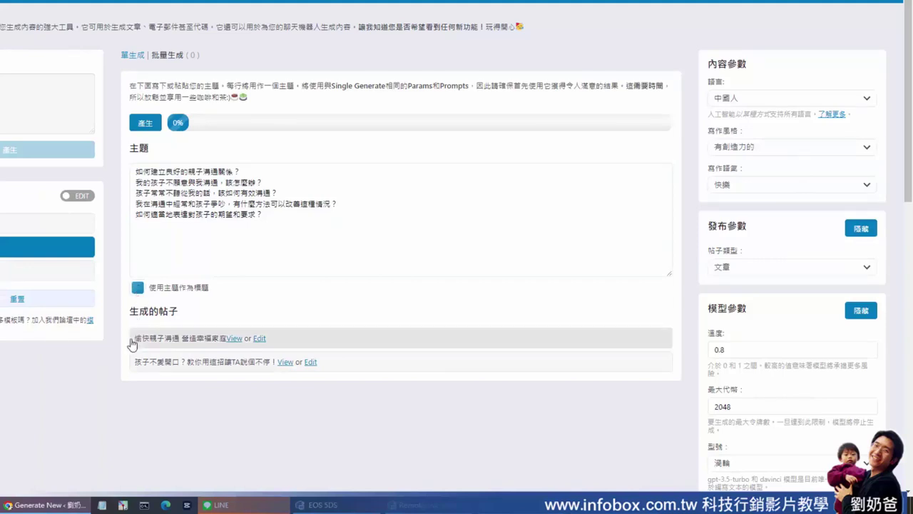
triple_click(239, 172)
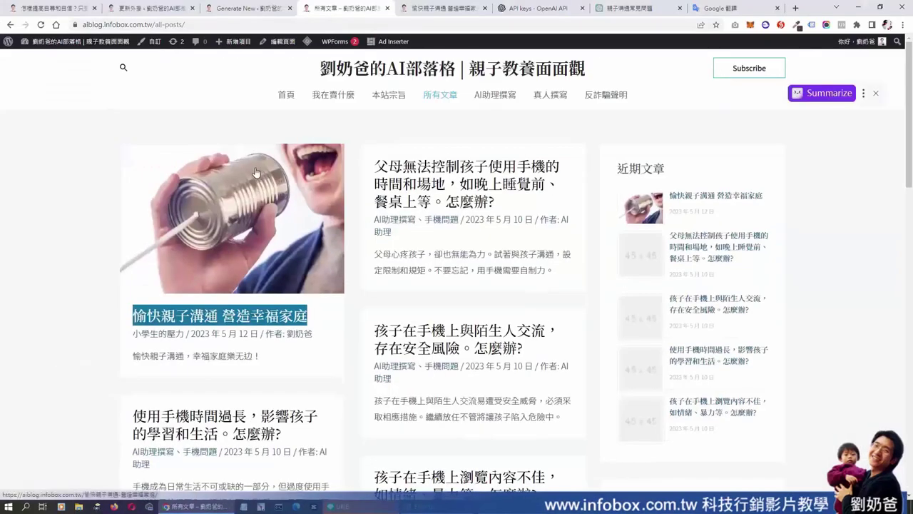
Open the post 愉快親子溝通 營造幸福家庭 for editing and open its featured image selection.
click(255, 172)
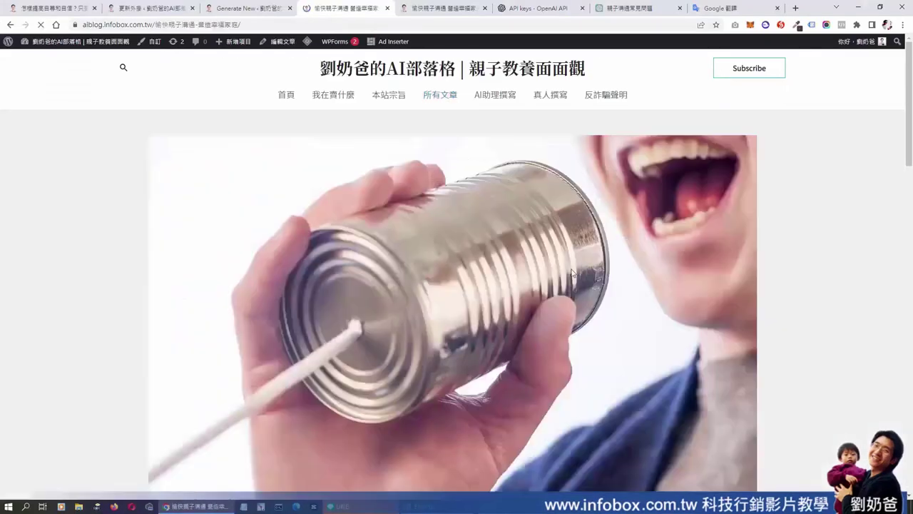
click(279, 44)
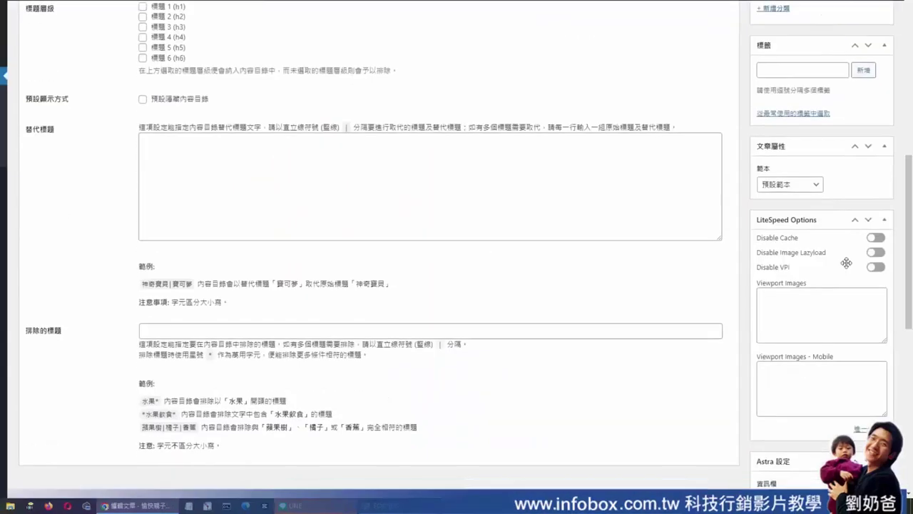
scroll(846, 265, down, 5)
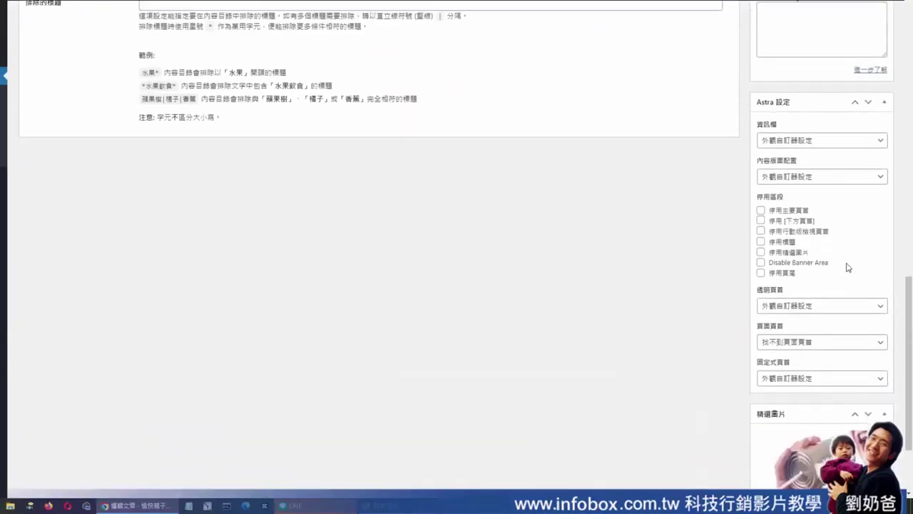
click(792, 392)
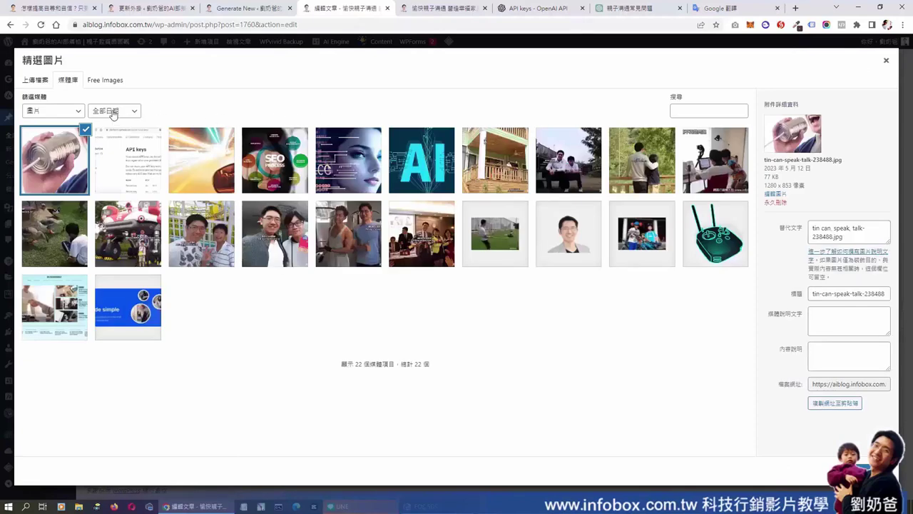
Upload 07428.jpg from the AIBLOG folder and set it as the post's featured image.
click(35, 80)
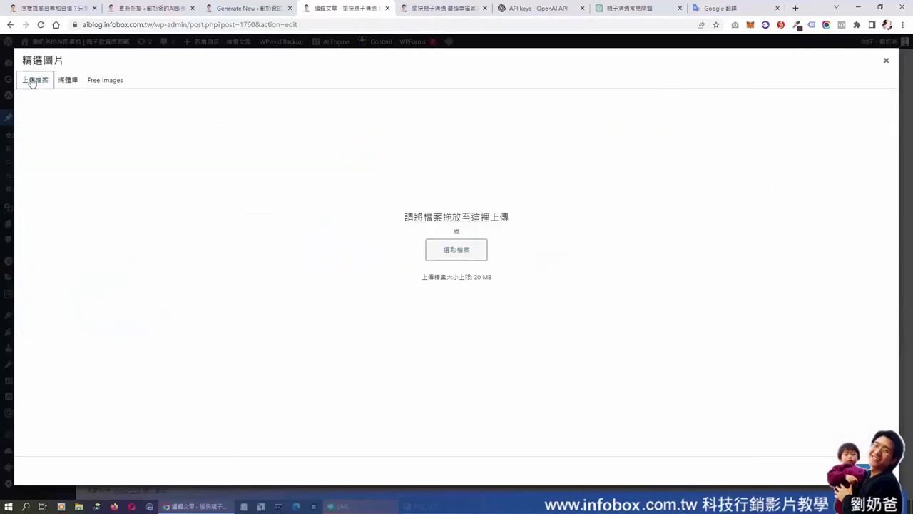
click(457, 249)
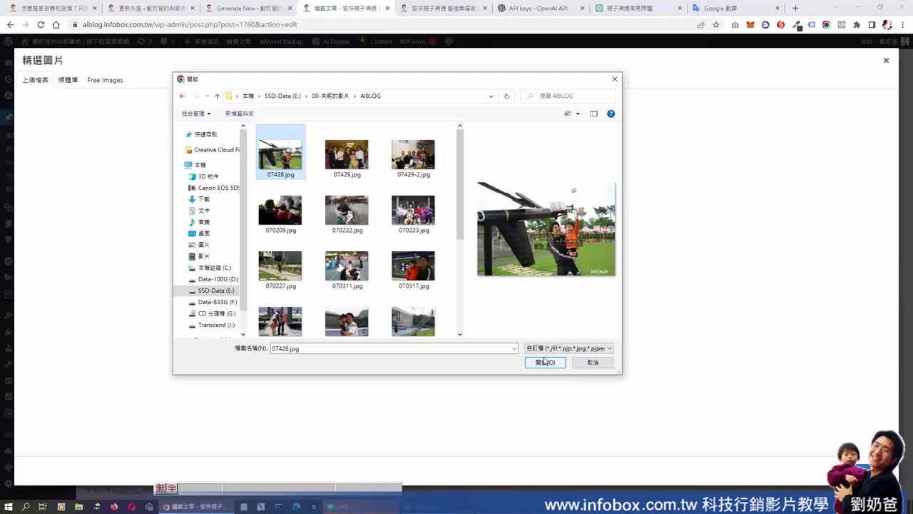
click(546, 364)
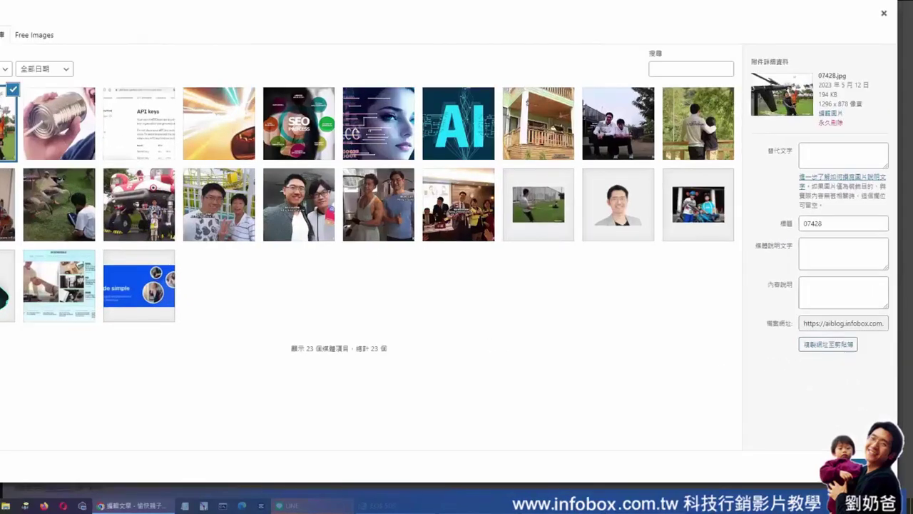
click(876, 470)
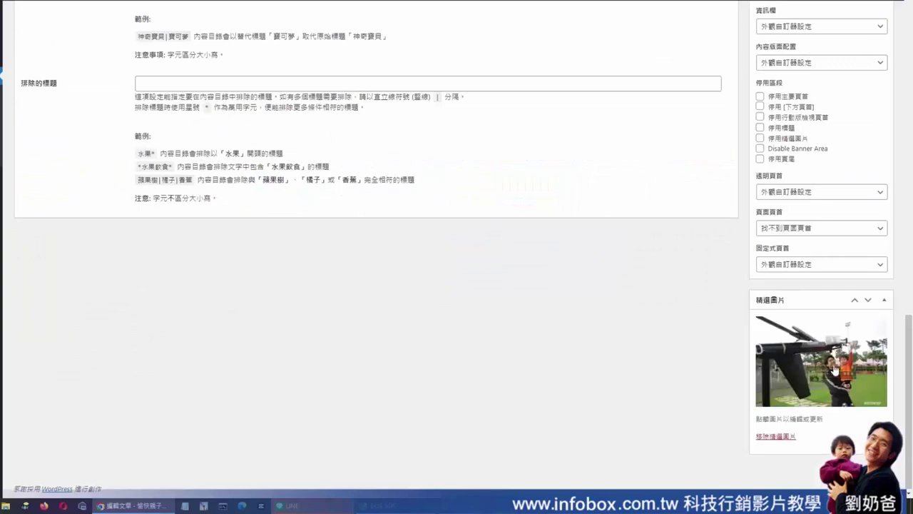
Update the post and view its published page with the new featured image.
scroll(745, 162, up, 15)
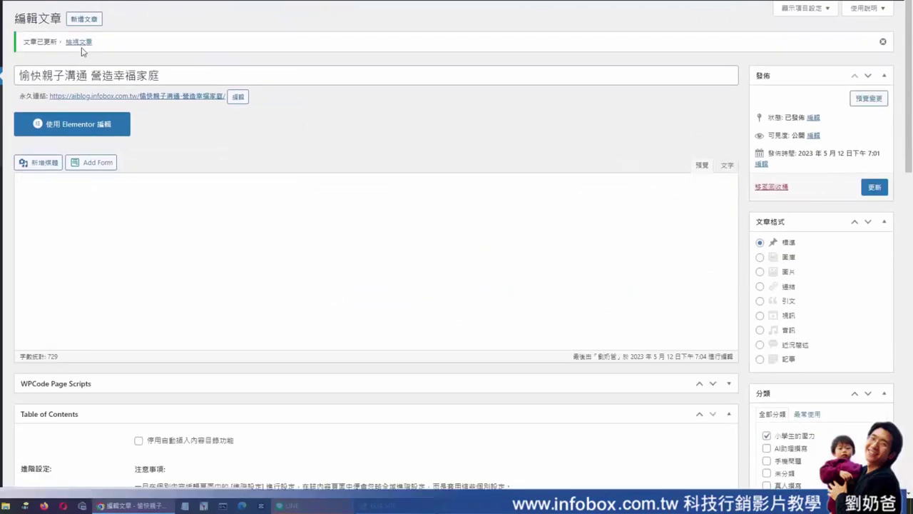
click(79, 42)
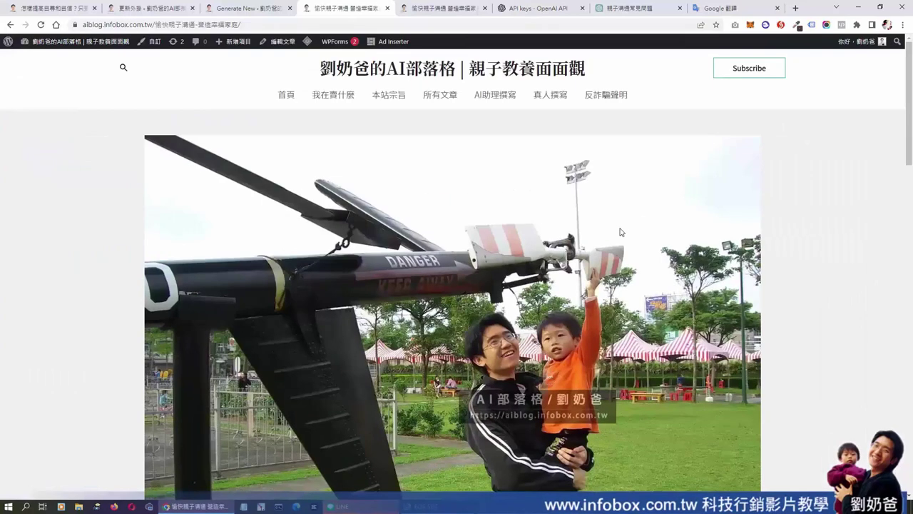
scroll(619, 232, down, 3)
scroll(528, 164, up, 3)
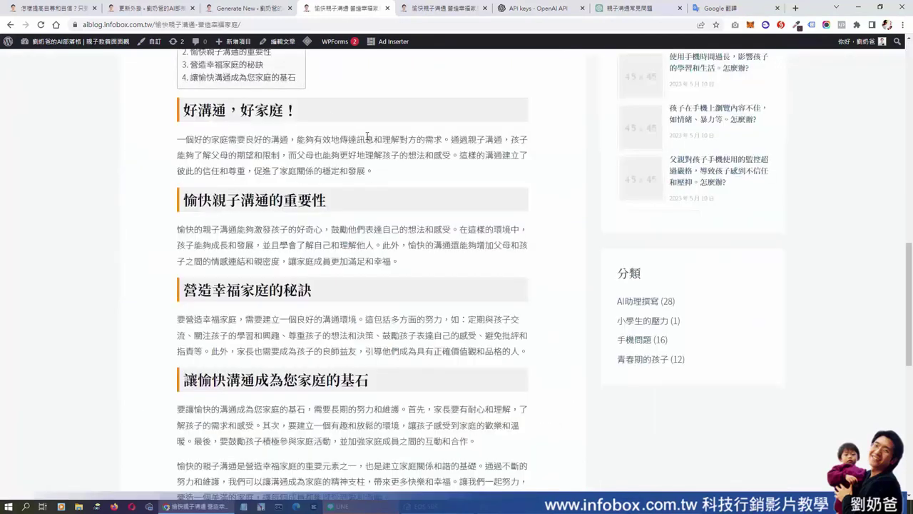
Examine the section headings 好溝通，好家庭！ and 愉快親子溝通的重要性 in the published post.
drag(325, 114, 156, 115)
drag(336, 205, 163, 214)
click(503, 348)
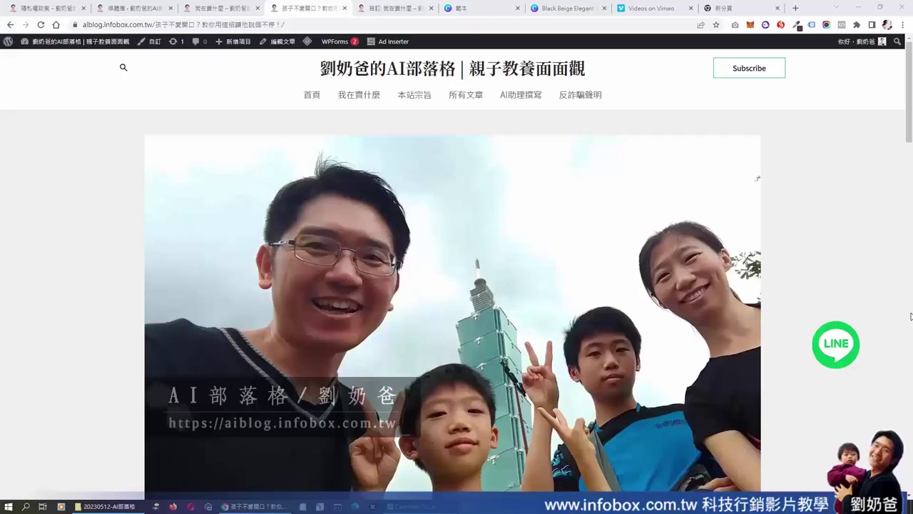
Look over the example post 孩子不愛開口 and read the red 圖文不符聲明 line above its text.
scroll(774, 326, down, 10)
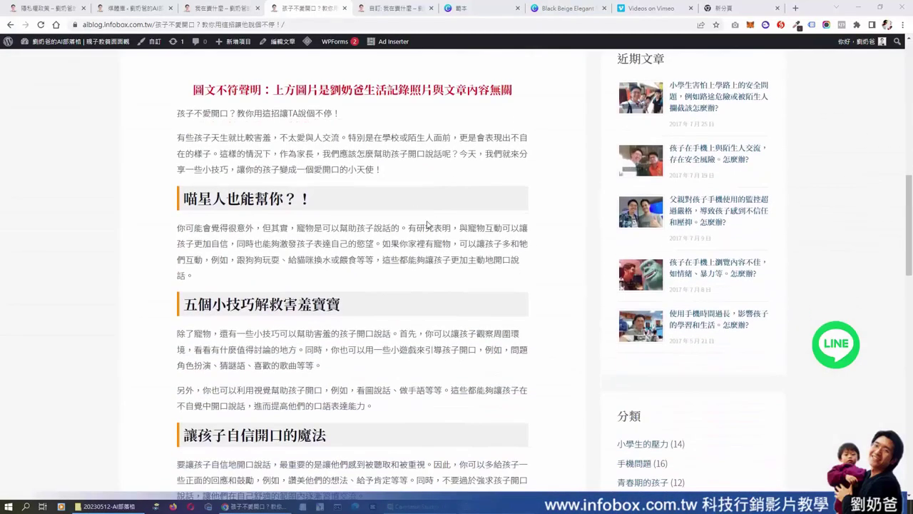
scroll(239, 216, up, 2)
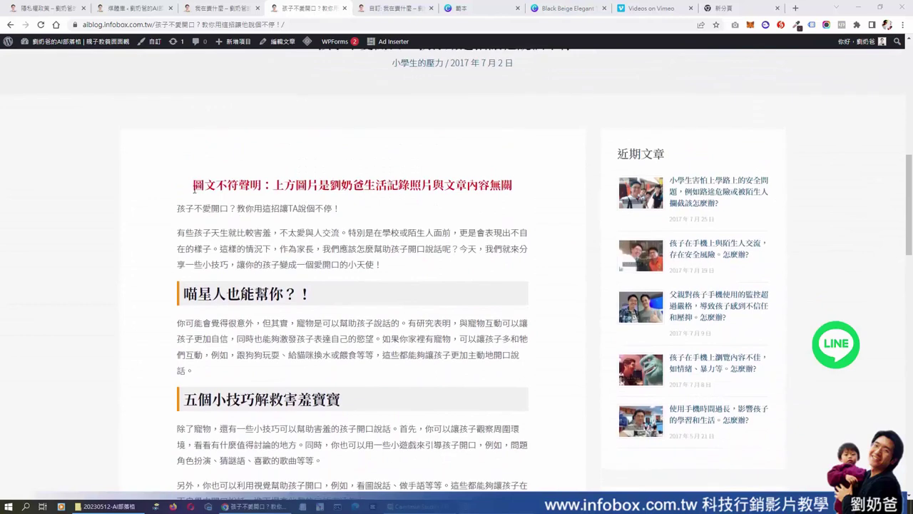
drag(193, 189, 523, 197)
click(259, 187)
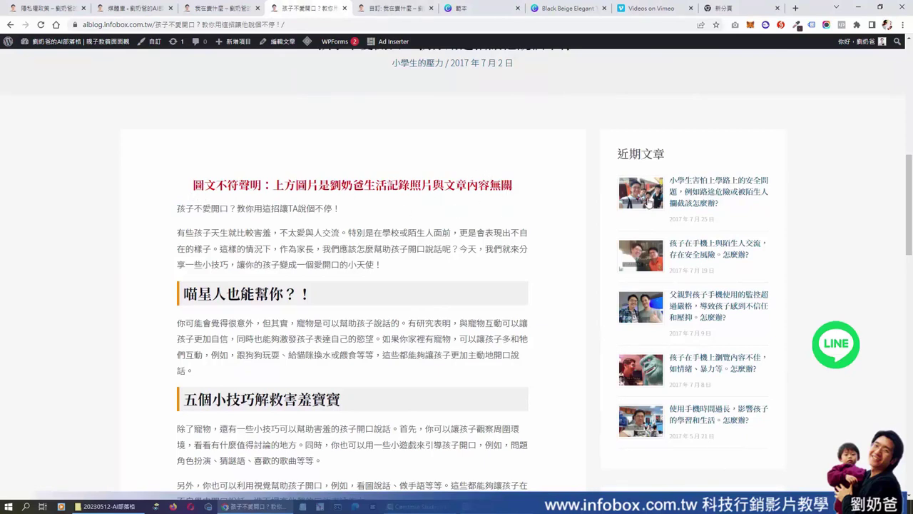
Open the recent post 孩子在手機上與陌生人交流 and examine its disclaimer, article text and the advertising banner at the end.
click(659, 271)
scroll(534, 274, down, 7)
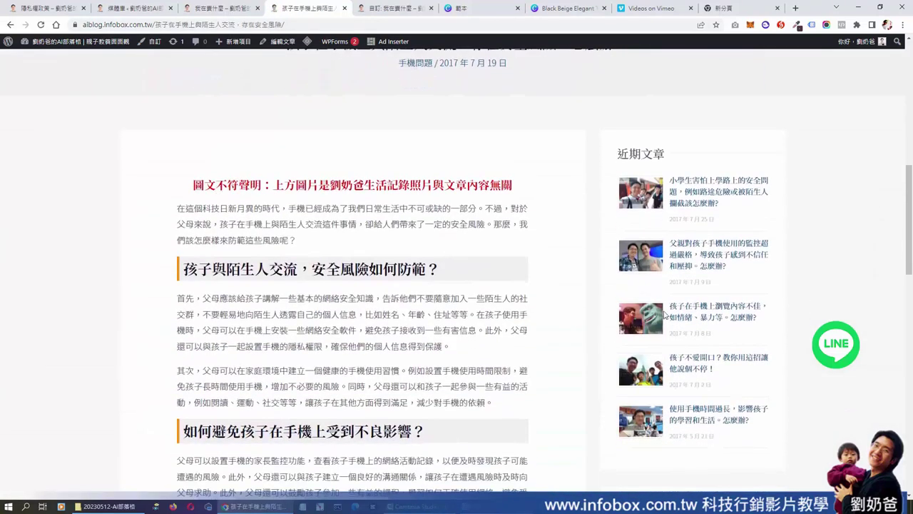
scroll(731, 296, down, 3)
scroll(511, 261, up, 2)
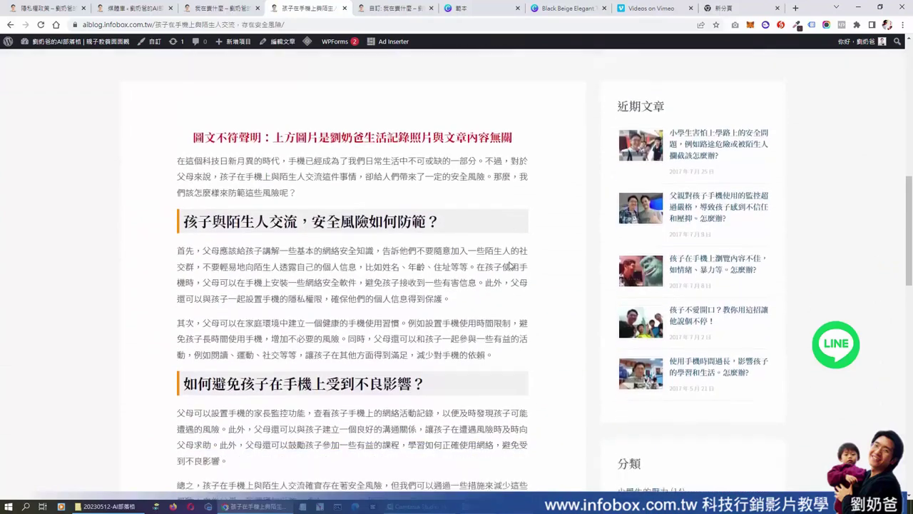
scroll(503, 267, down, 4)
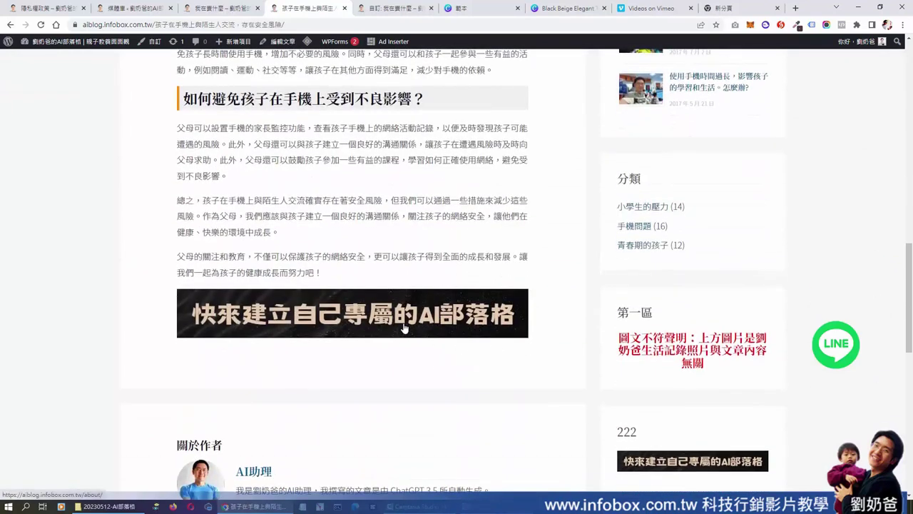
scroll(210, 321, up, 7)
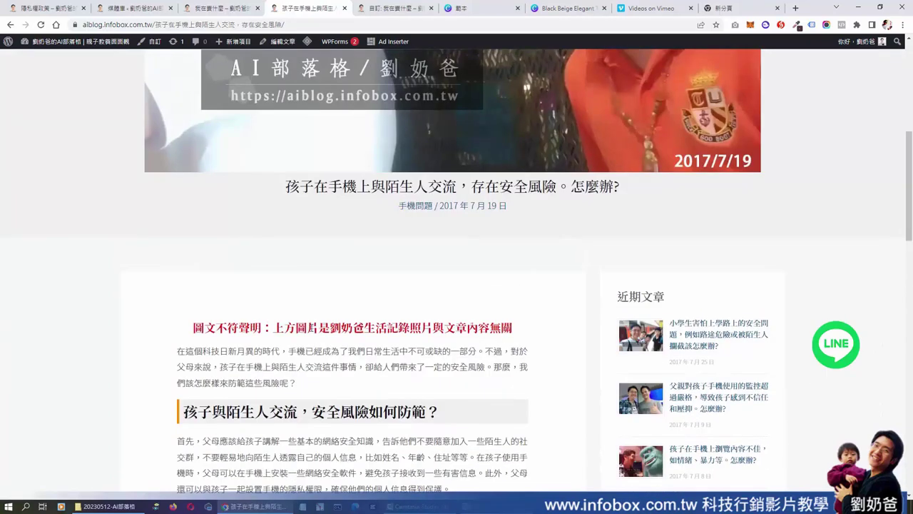
scroll(448, 335, down, 6)
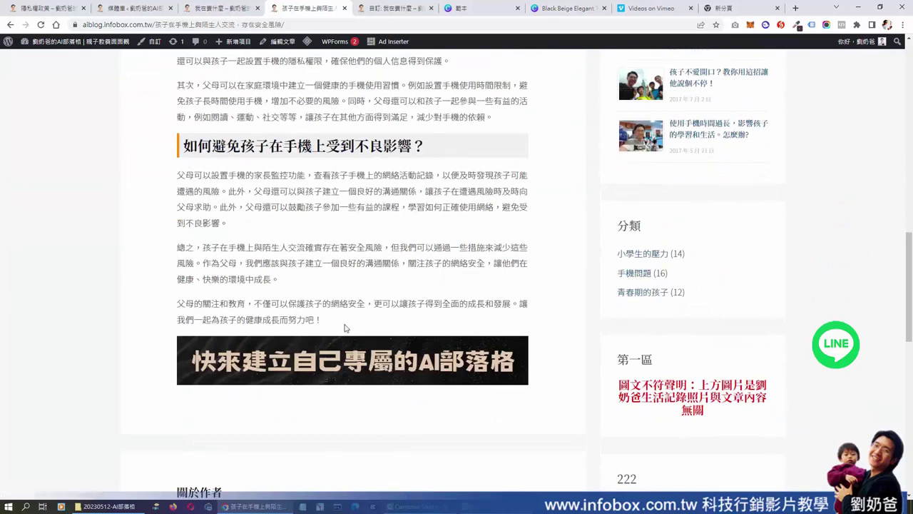
Follow the 快來建立自己專屬的AI部落格 banner and look over the 我在賣什麼 page it leads to.
click(311, 360)
key(Return)
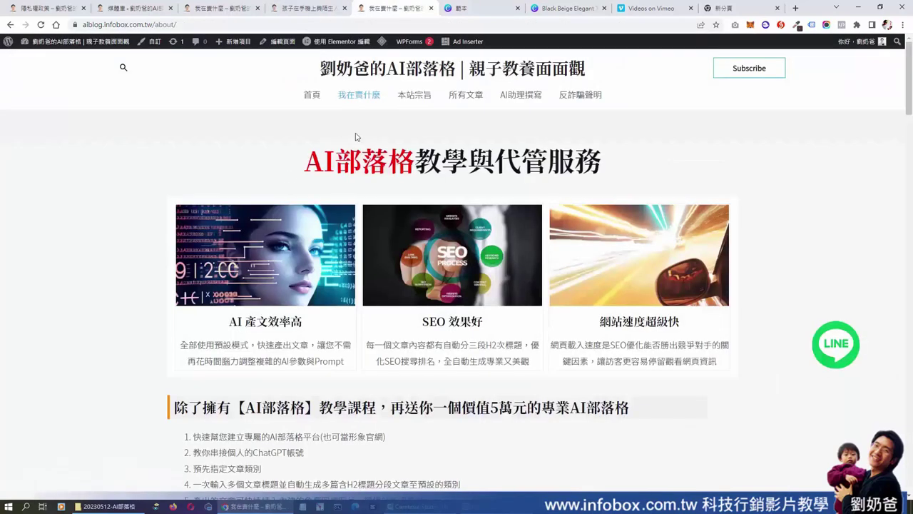
scroll(482, 263, down, 10)
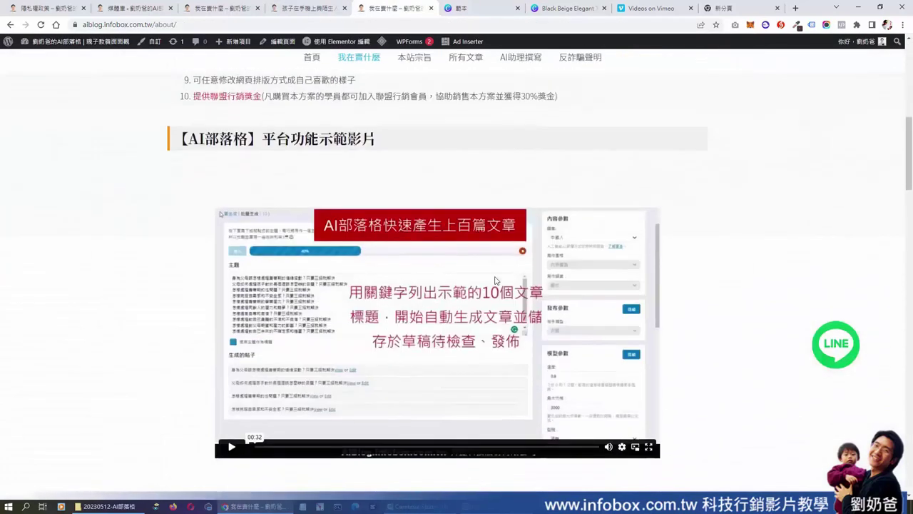
scroll(498, 279, up, 10)
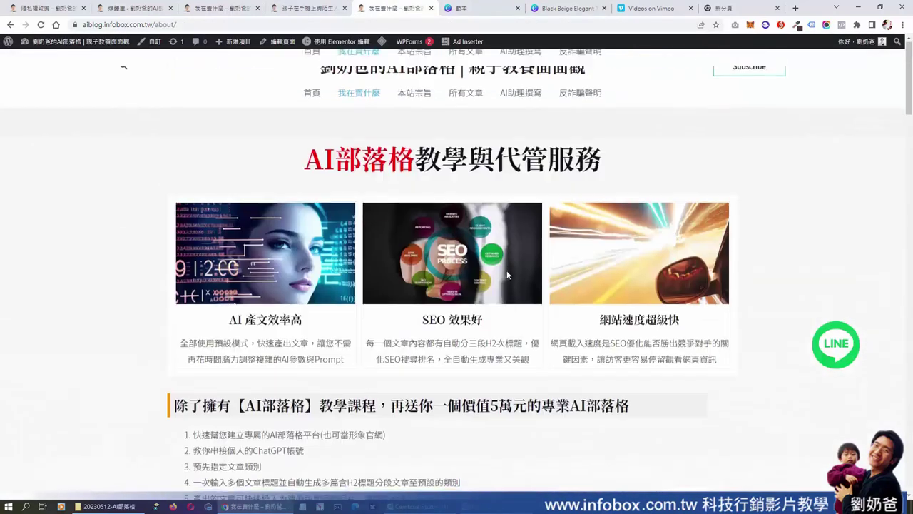
Open the 所有文章 page and open the post 使用手機時間過長，影響孩子的學習和生活 from it.
click(466, 94)
scroll(416, 304, down, 5)
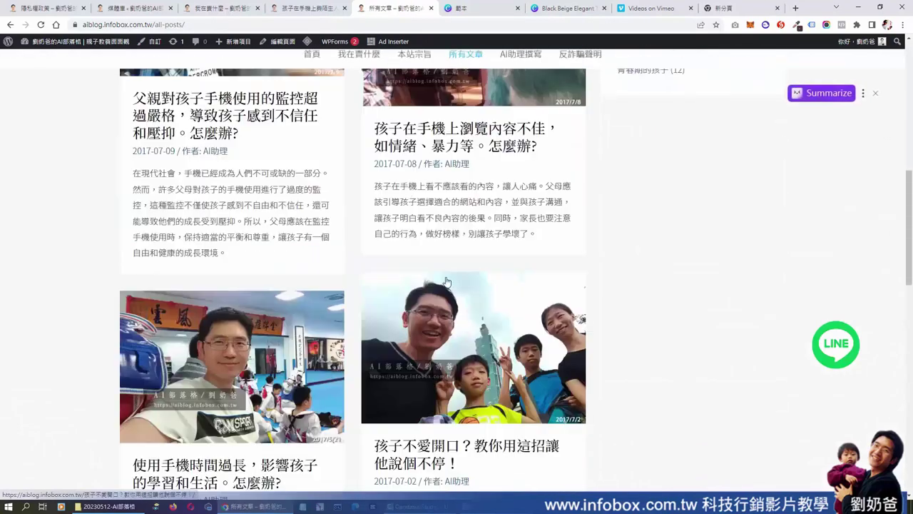
click(276, 354)
scroll(282, 248, down, 5)
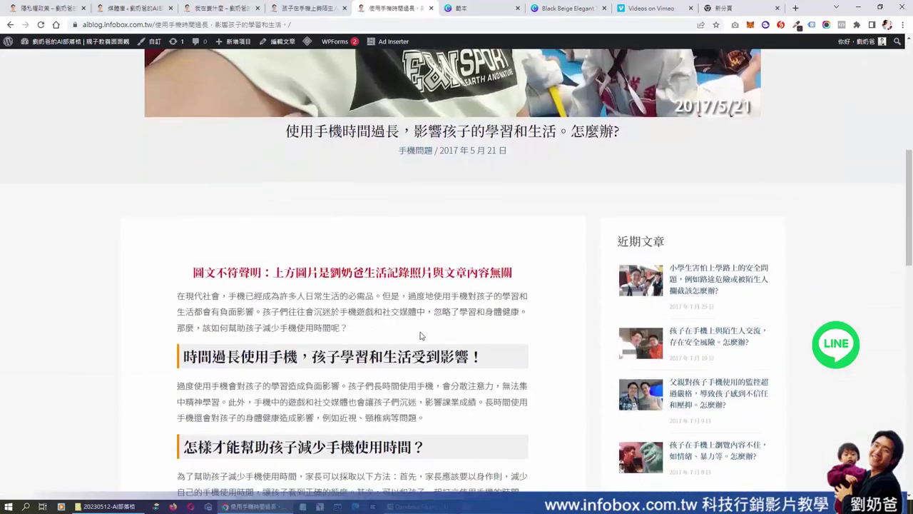
Examine the post's category and date line, closing banner, author box and sidebar sections.
drag(400, 197, 528, 178)
click(585, 223)
scroll(524, 207, down, 5)
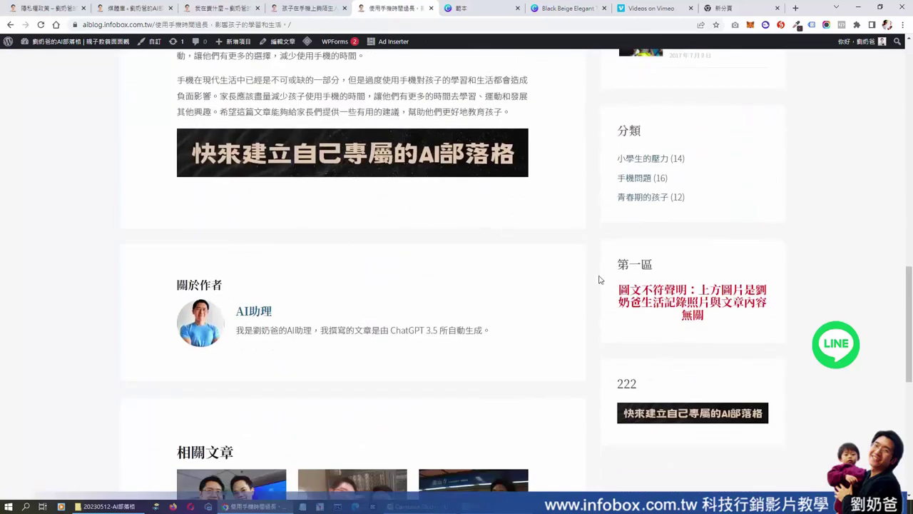
scroll(726, 285, up, 7)
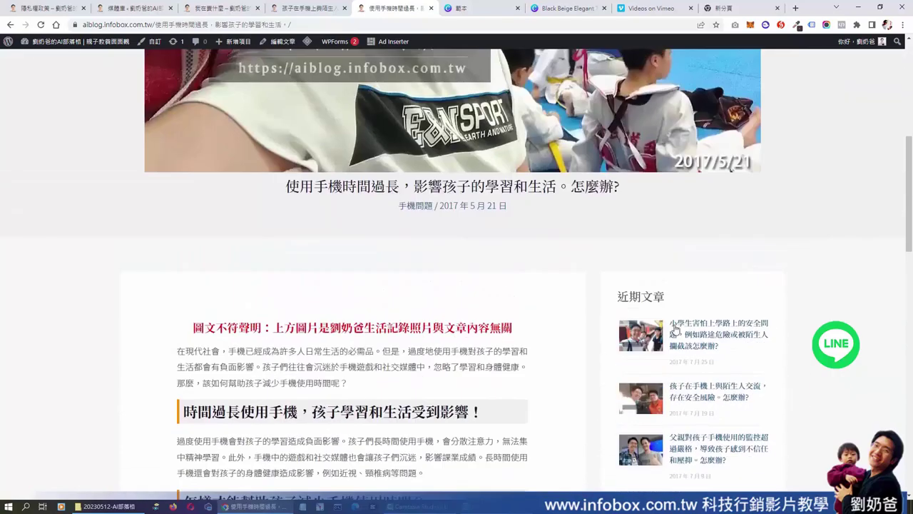
scroll(675, 328, down, 8)
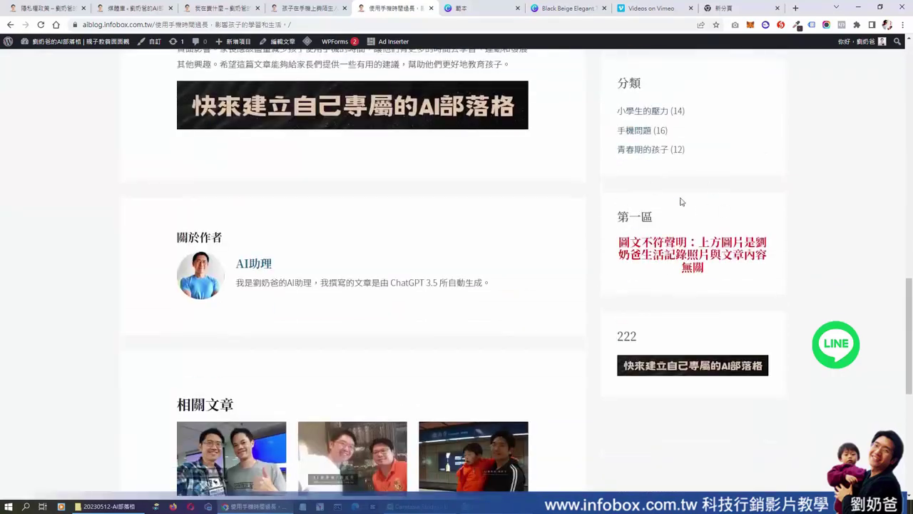